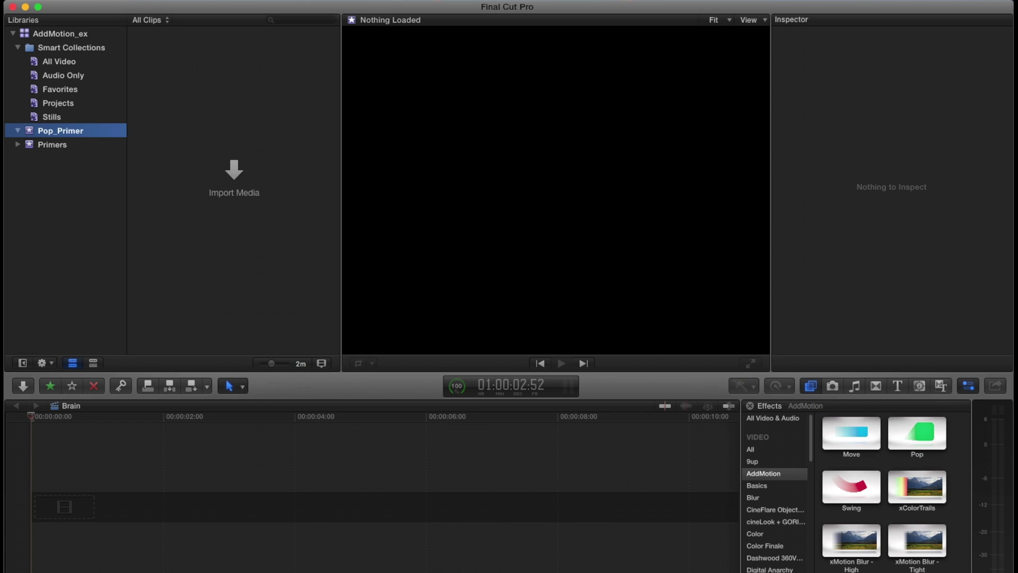
Step: Import the PitchBits_B02_1080 background from Finder into the Pop_Primer event and append it to the Brain timeline
{"action": "key", "text": "super+Tab"}
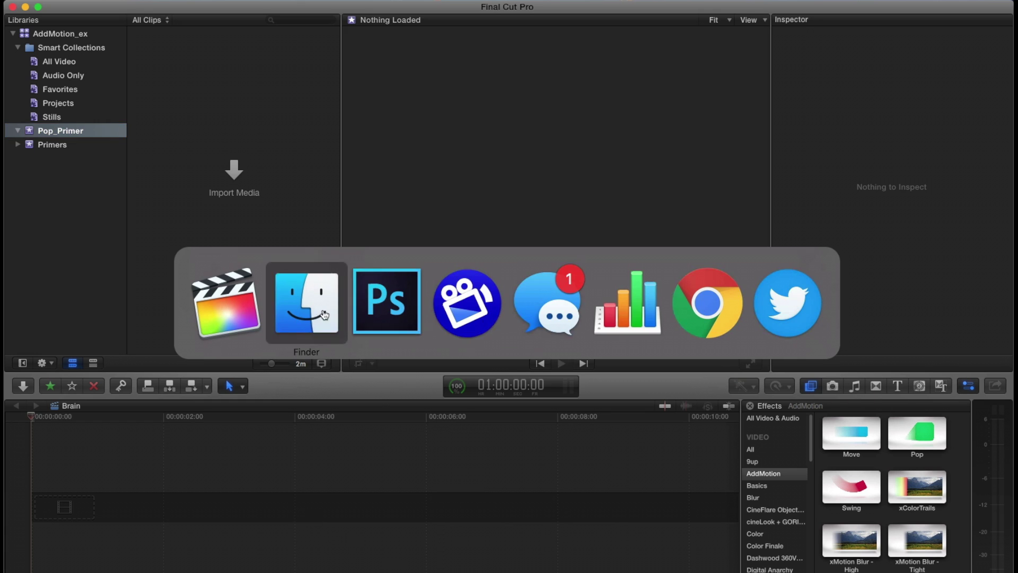
{"action": "left_click", "coordinate": [325, 316]}
{"action": "left_click_drag", "start_coordinate": [770, 184], "coordinate": [295, 205]}
{"action": "left_click", "coordinate": [294, 205]}
{"action": "key", "text": "e"}
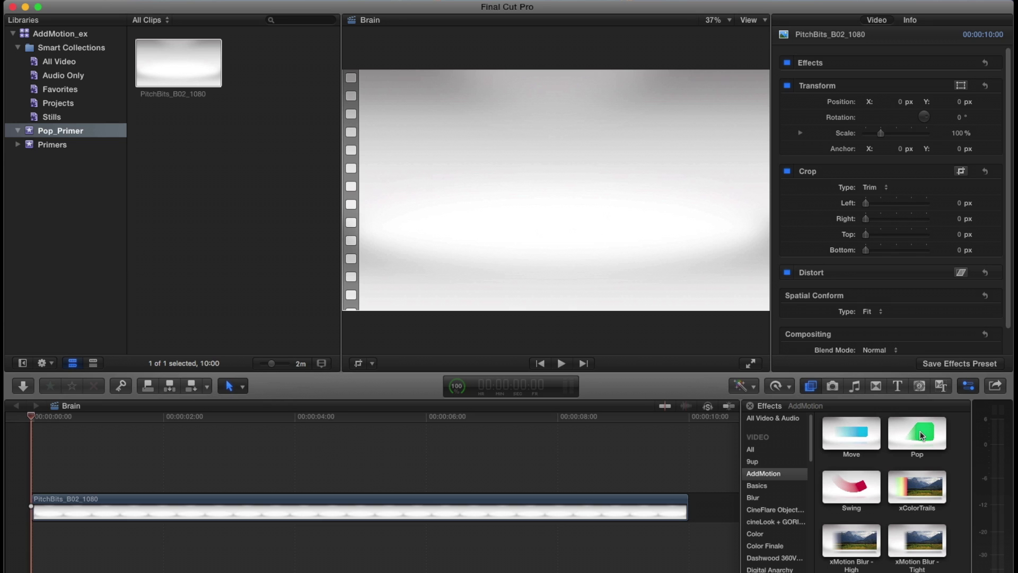
Step: Apply the AddMotion Pop effect to the PitchBits_B02_1080 background clip and play back its opening animation twice
{"action": "left_click_drag", "start_coordinate": [921, 436], "coordinate": [228, 510]}
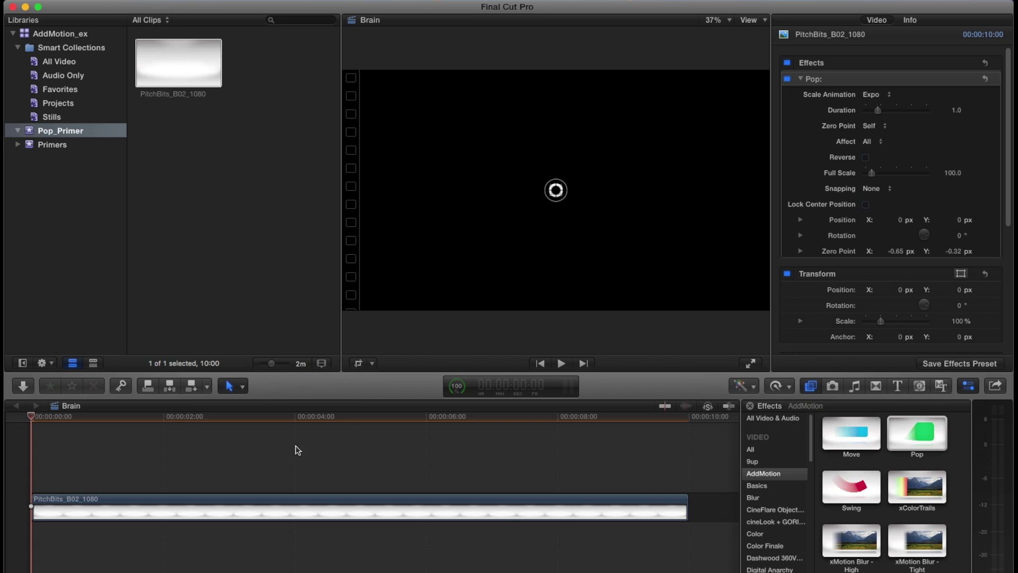
{"action": "key", "text": "space"}
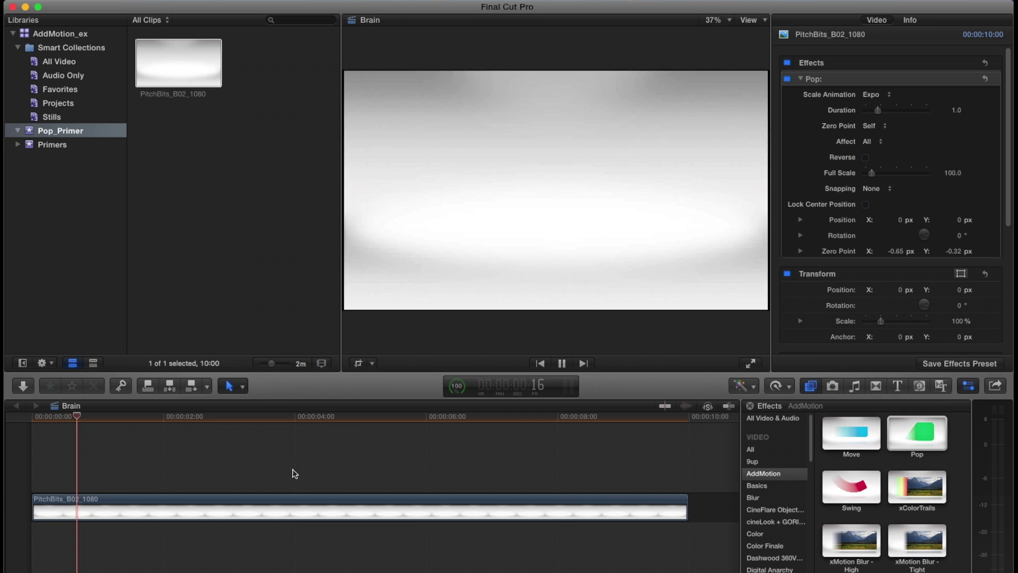
{"action": "key", "text": "space"}
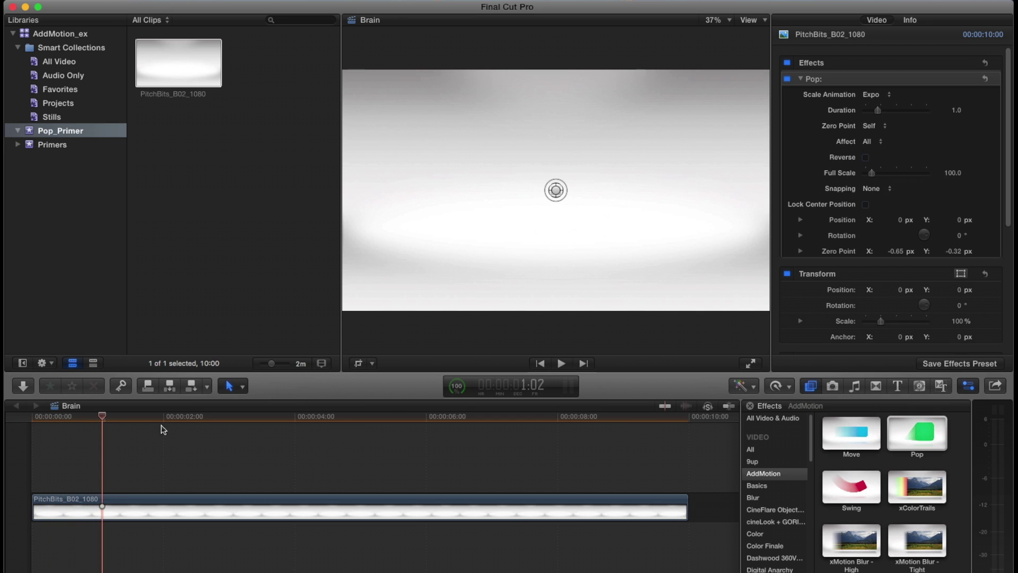
{"action": "left_click_drag", "start_coordinate": [97, 417], "coordinate": [11, 416]}
{"action": "key", "text": "space"}
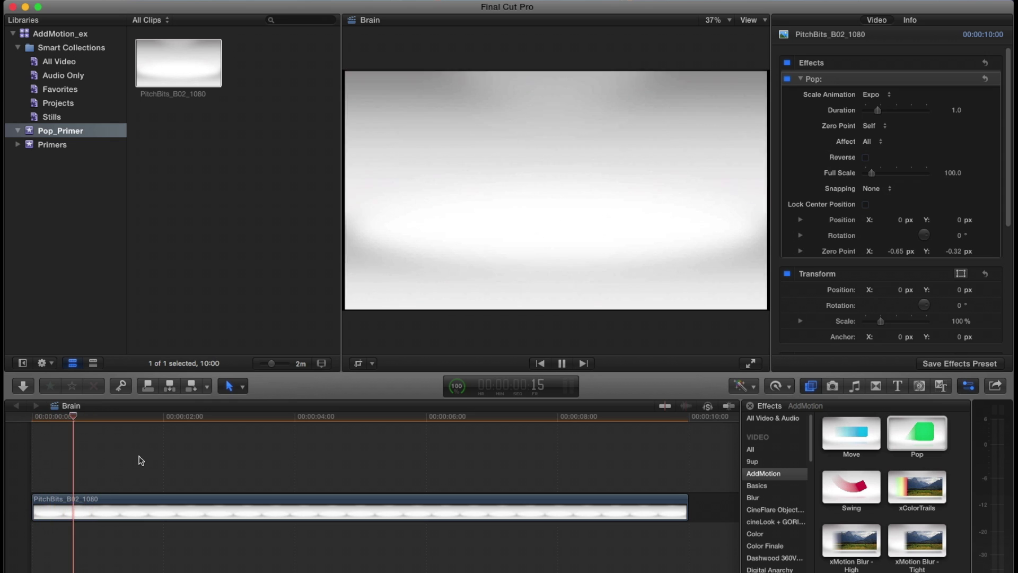
{"action": "key", "text": "space"}
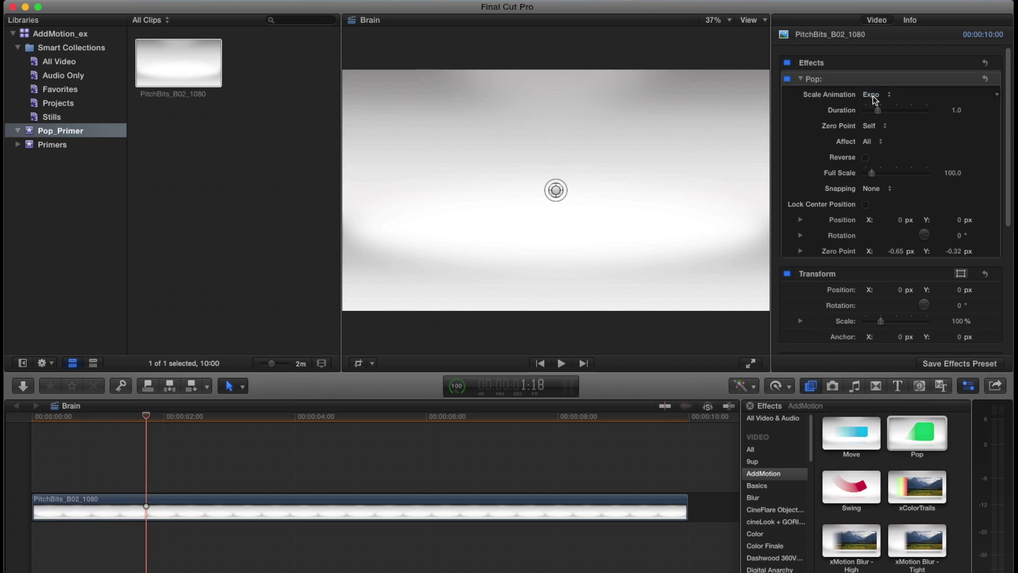
Step: Set the background's Pop effect to affect Horizontal Only with a duration of 0.75, and preview it from the start
{"action": "left_click", "coordinate": [954, 110]}
{"action": "key", "text": "Return"}
{"action": "left_click", "coordinate": [876, 141]}
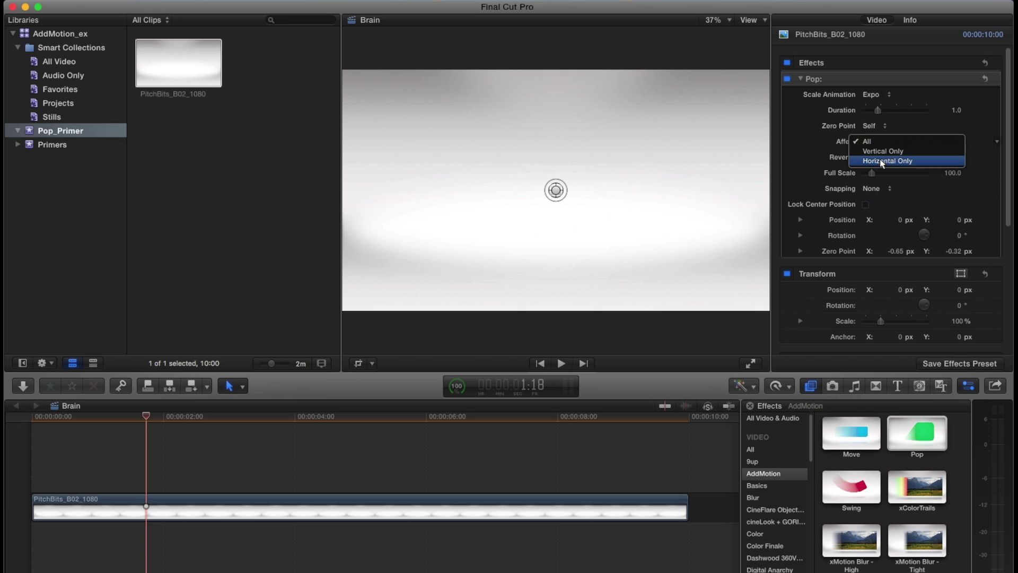
{"action": "left_click", "coordinate": [882, 160]}
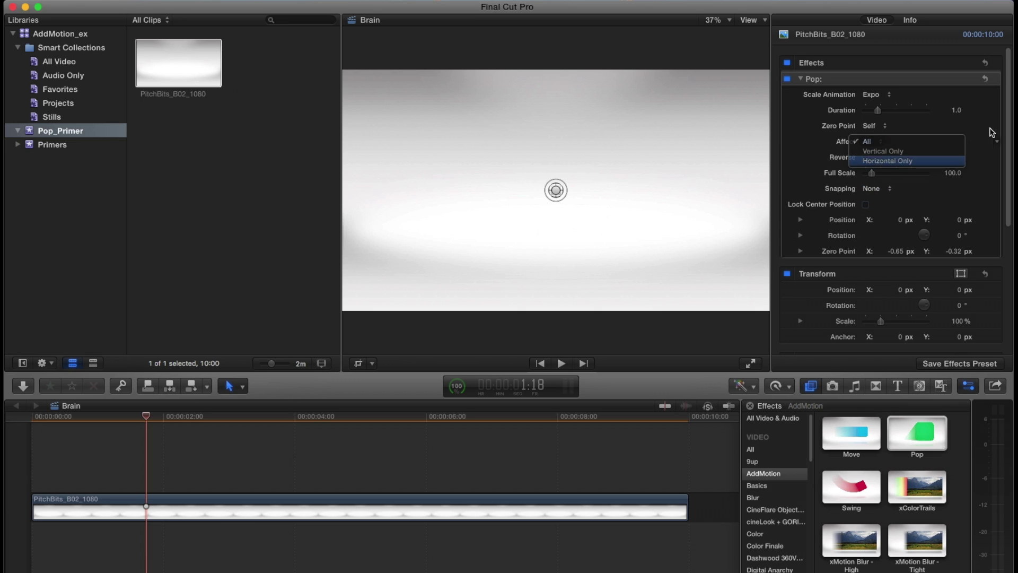
{"action": "left_click", "coordinate": [956, 110]}
{"action": "type", "text": "0.75"}
{"action": "key", "text": "Return"}
{"action": "left_click", "coordinate": [4, 434]}
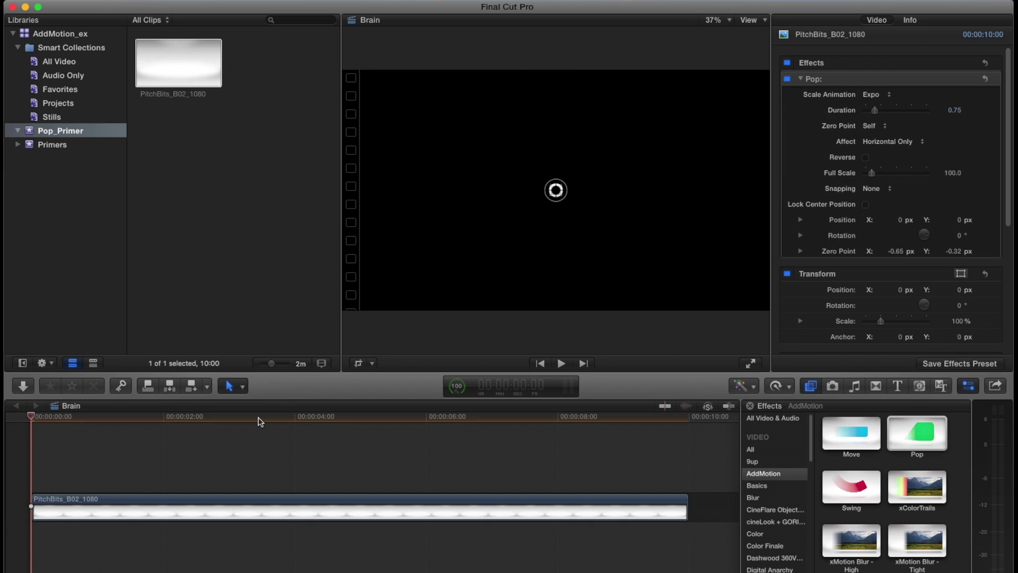
{"action": "key", "text": "space"}
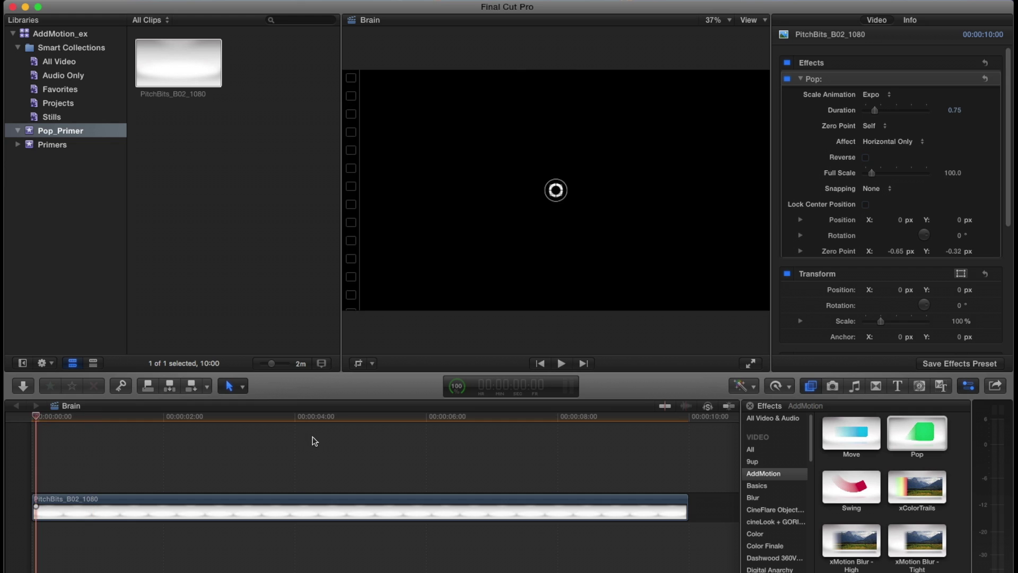
{"action": "key", "text": "space"}
Step: Import the Brain image from Finder and connect it above the background at 00:23, with the playhead at its start
{"action": "key", "text": "super+Tab"}
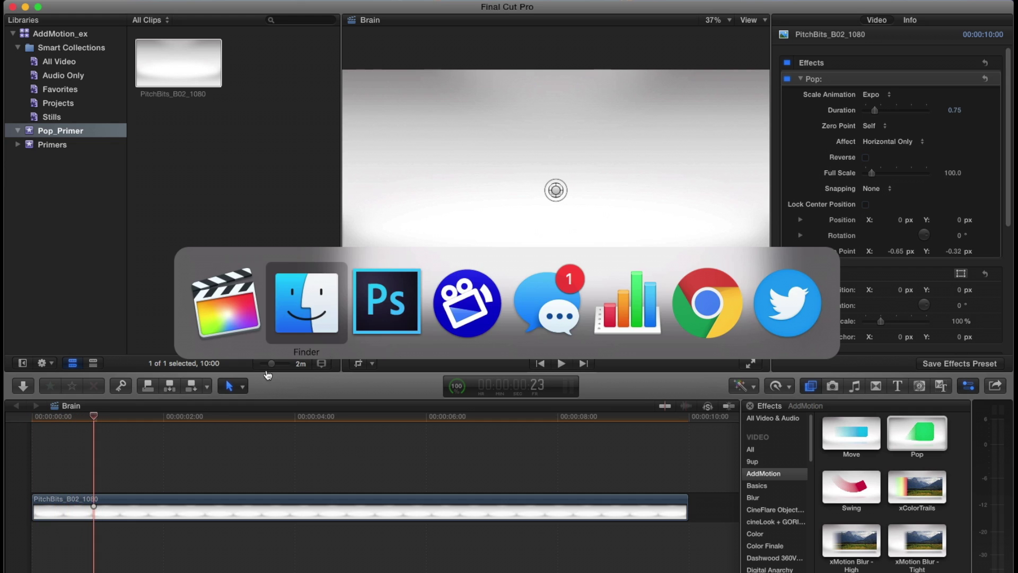
{"action": "left_click_drag", "start_coordinate": [640, 171], "coordinate": [202, 126]}
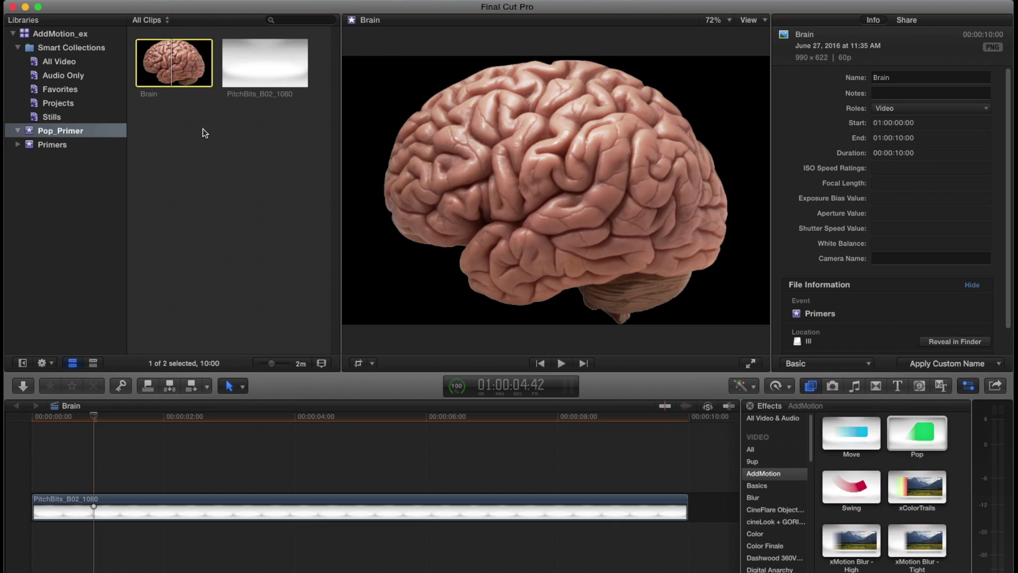
{"action": "key", "text": "q"}
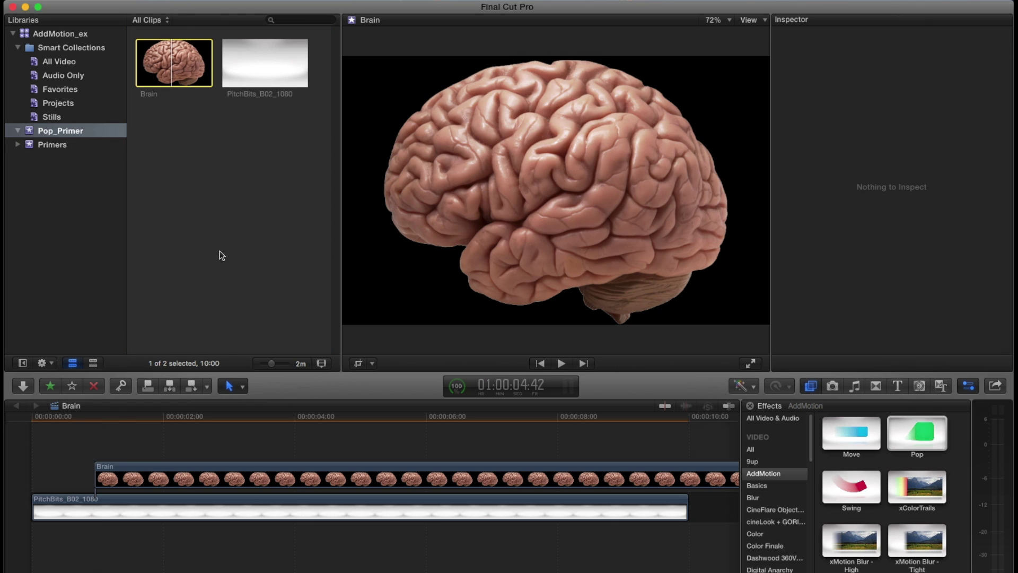
{"action": "left_click", "coordinate": [124, 418]}
{"action": "key", "text": "Up"}
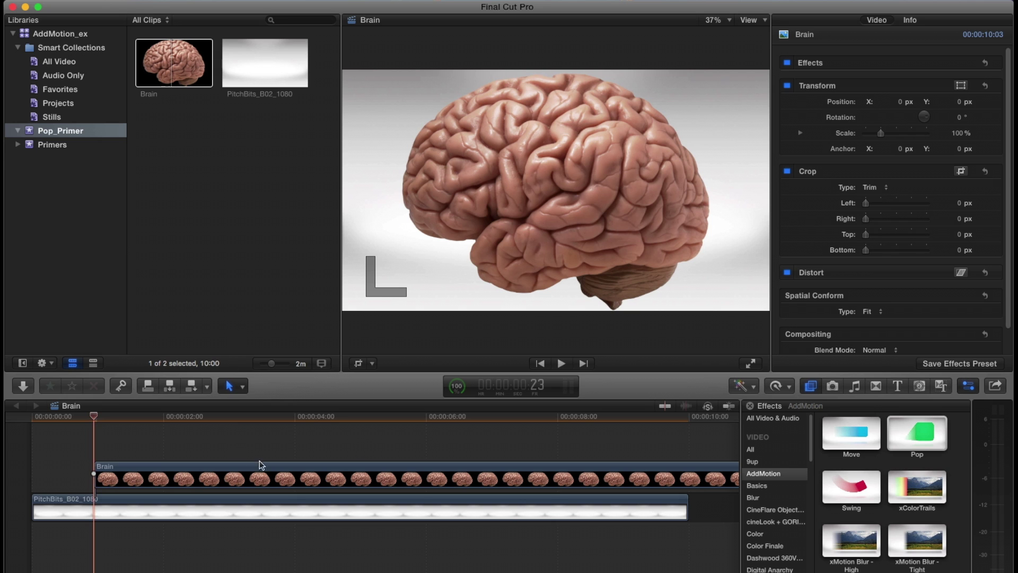
Step: Apply the Pop effect to the Brain clip, preview it, and enlarge its full scale to about 238 in the viewer
{"action": "left_click_drag", "start_coordinate": [921, 438], "coordinate": [173, 477]}
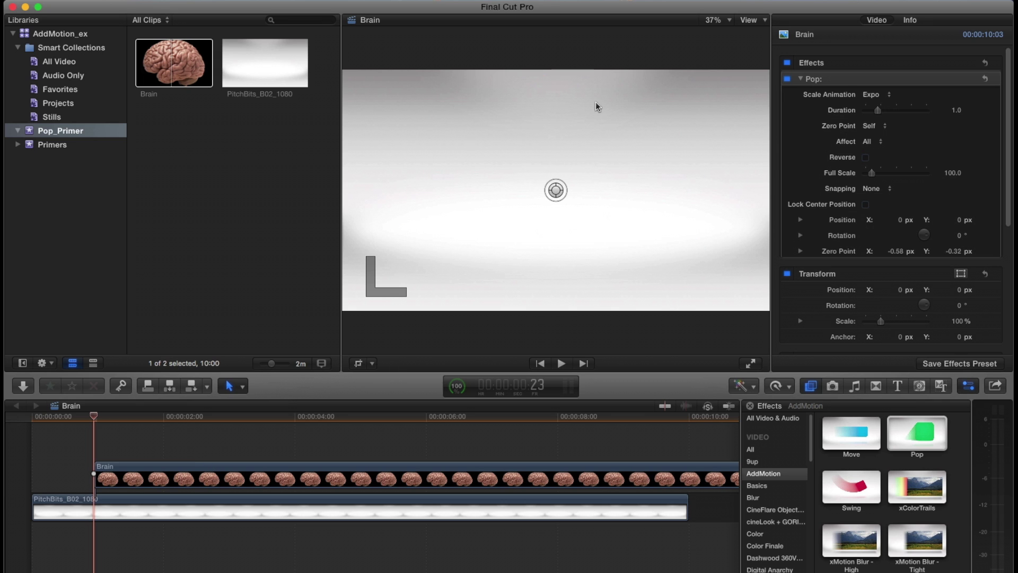
{"action": "key", "text": "space"}
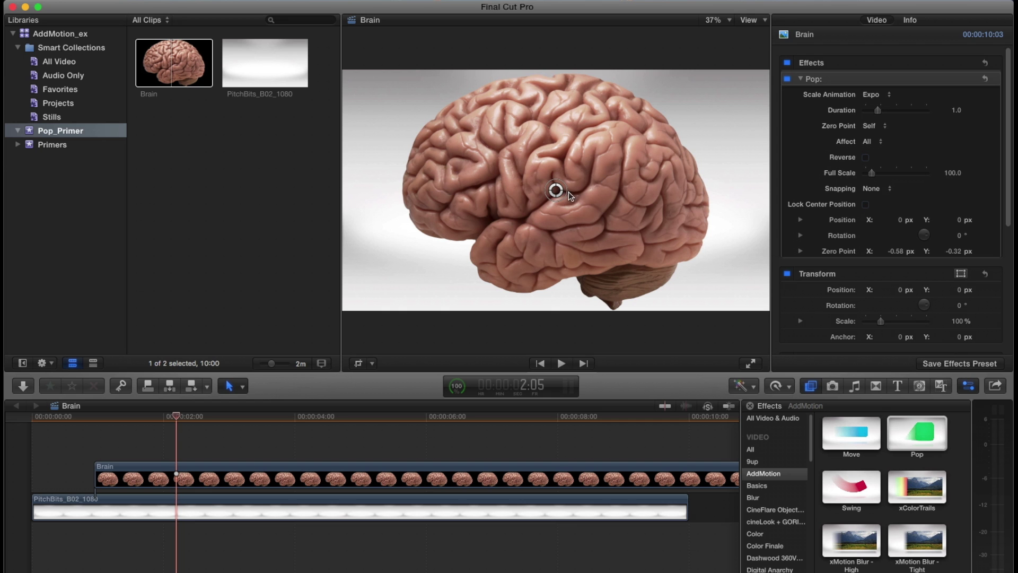
{"action": "left_click_drag", "start_coordinate": [555, 191], "coordinate": [475, 231]}
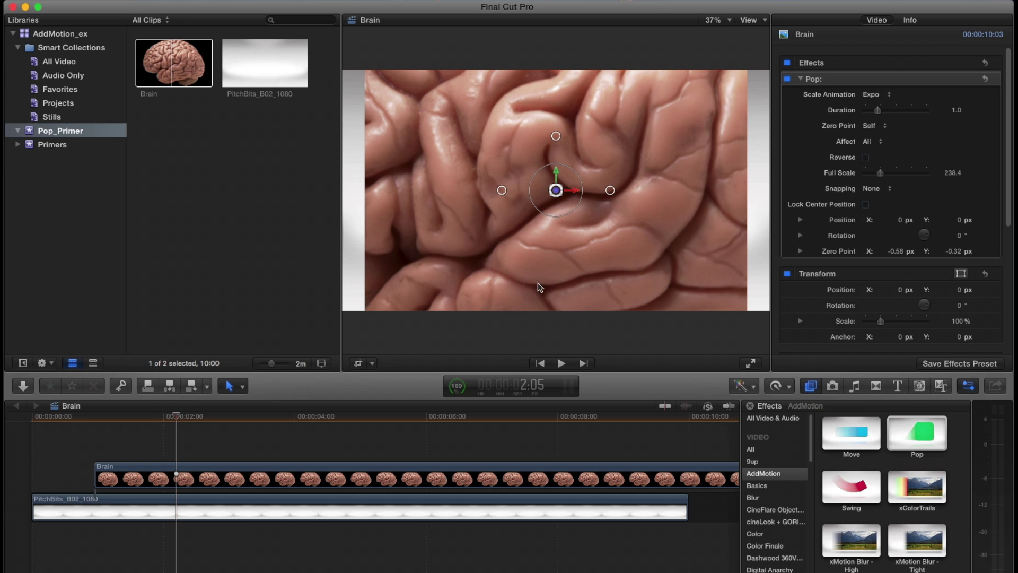
Step: Set the Brain clip's Spatial Conform type to None and enlarge its Pop full scale to about 379 in the viewer
{"action": "left_click", "coordinate": [175, 80]}
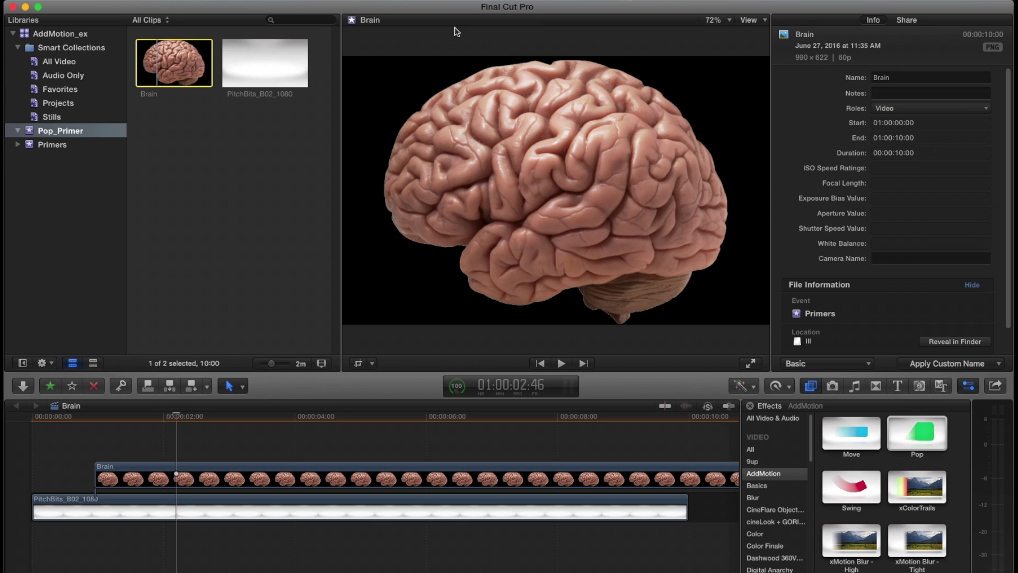
{"action": "left_click", "coordinate": [158, 432]}
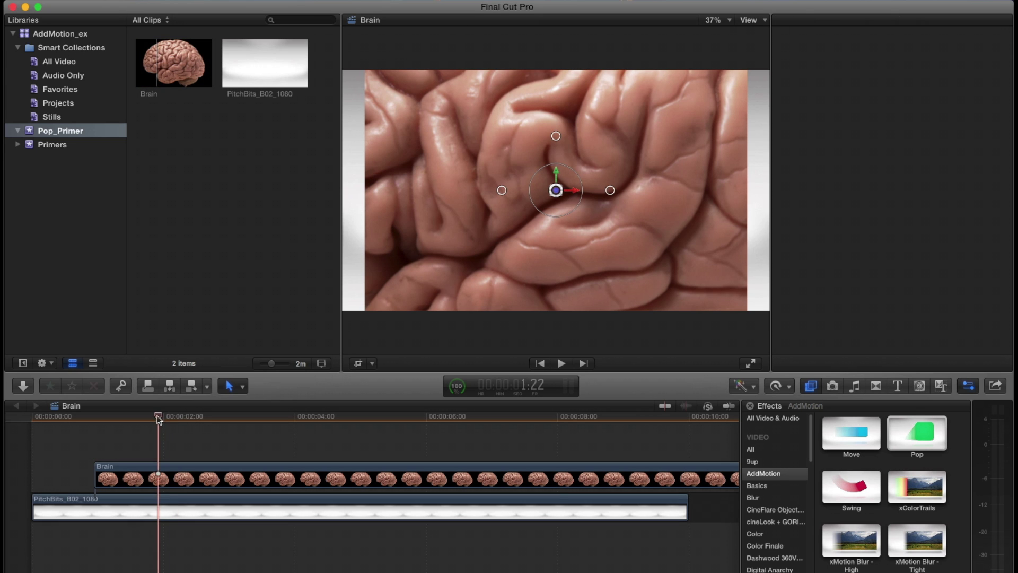
{"action": "left_click_drag", "start_coordinate": [158, 416], "coordinate": [174, 416]}
{"action": "scroll", "coordinate": [891, 159], "scroll_direction": "down", "scroll_amount": 5}
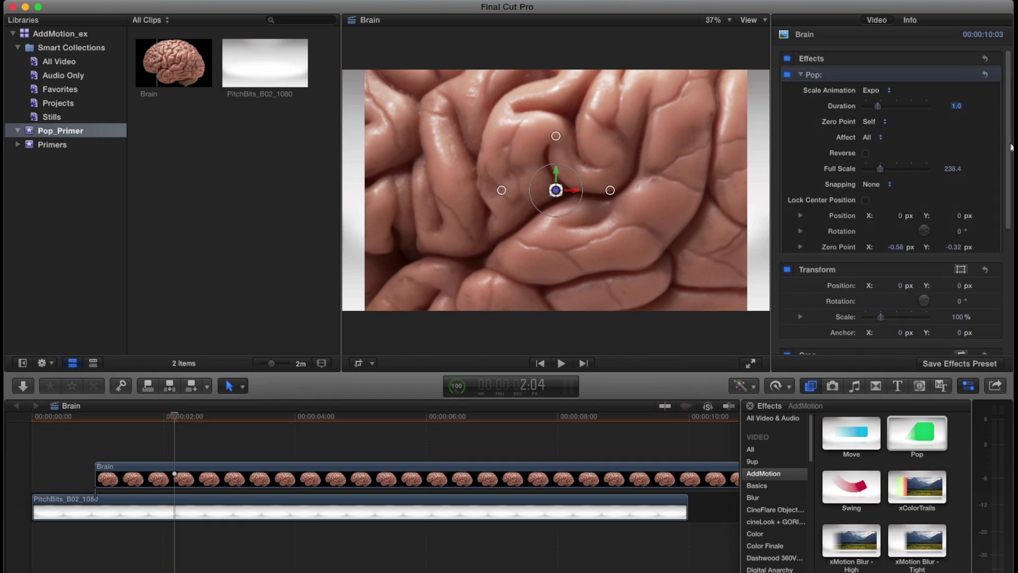
{"action": "left_click", "coordinate": [875, 287]}
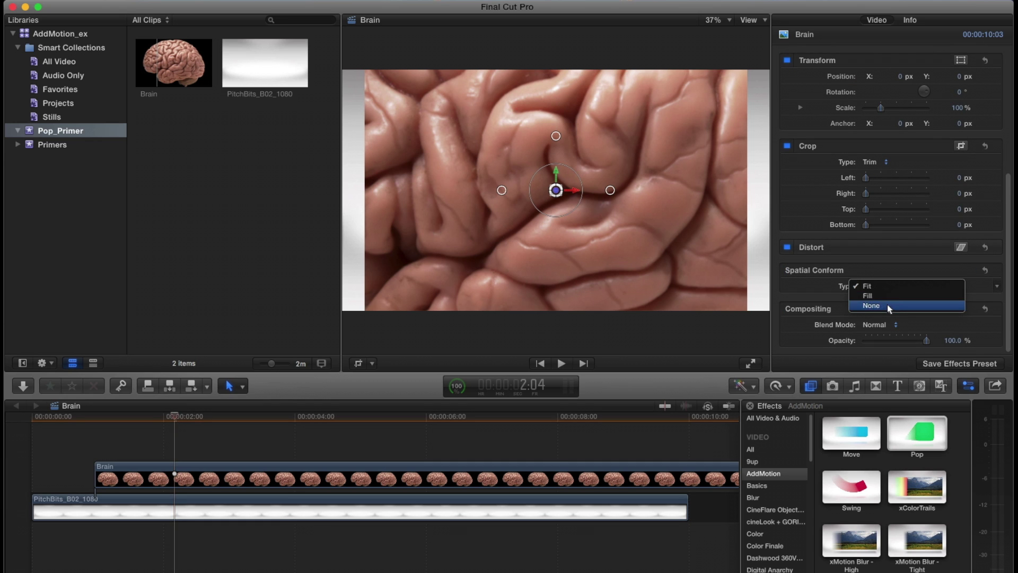
{"action": "left_click", "coordinate": [887, 305]}
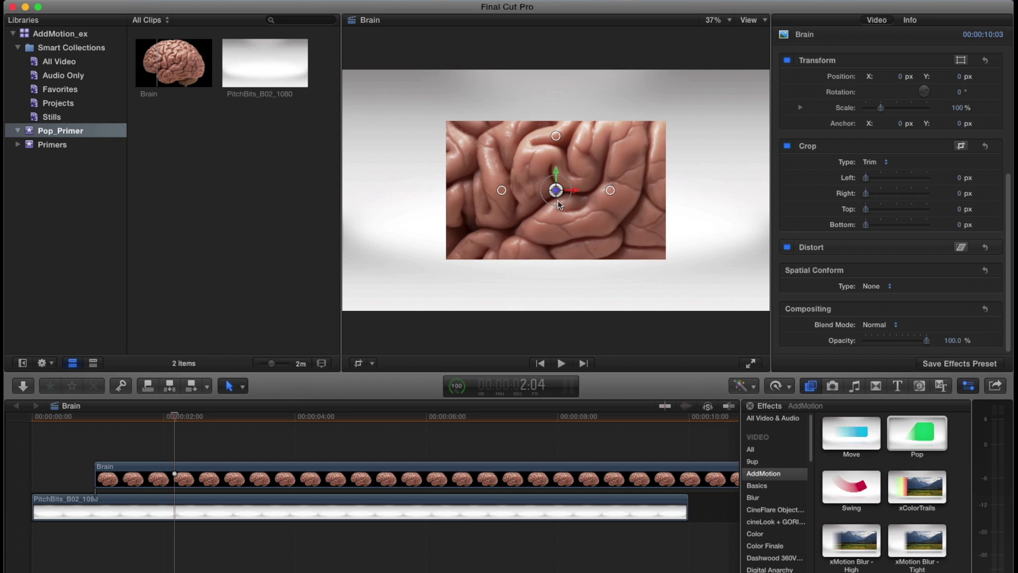
{"action": "left_click_drag", "start_coordinate": [555, 205], "coordinate": [534, 225]}
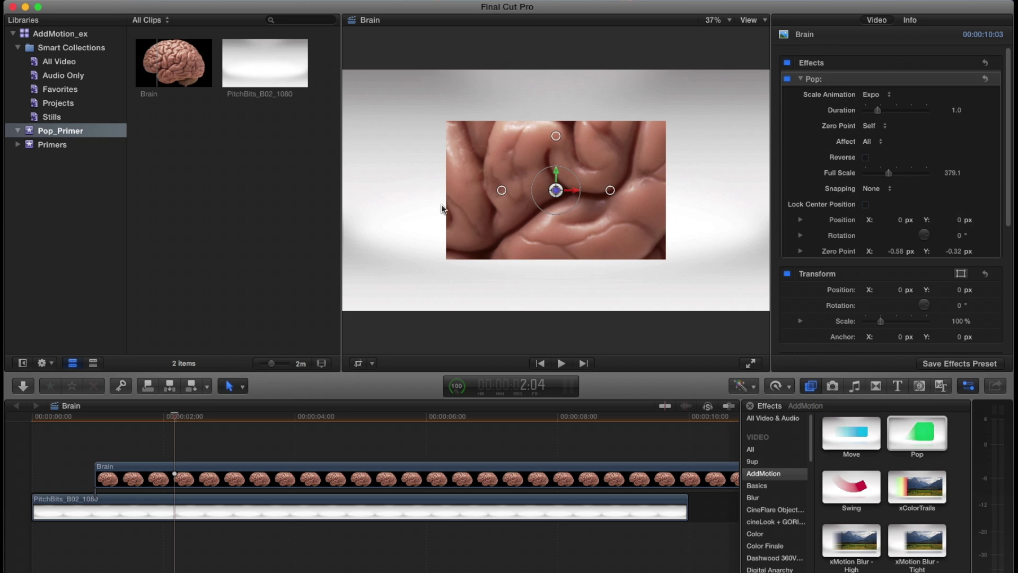
Step: Set the Brain clip's Pop full scale to 100 and move it horizontally to an X position of about 77 px
{"action": "left_click", "coordinate": [952, 172]}
{"action": "type", "text": "100"}
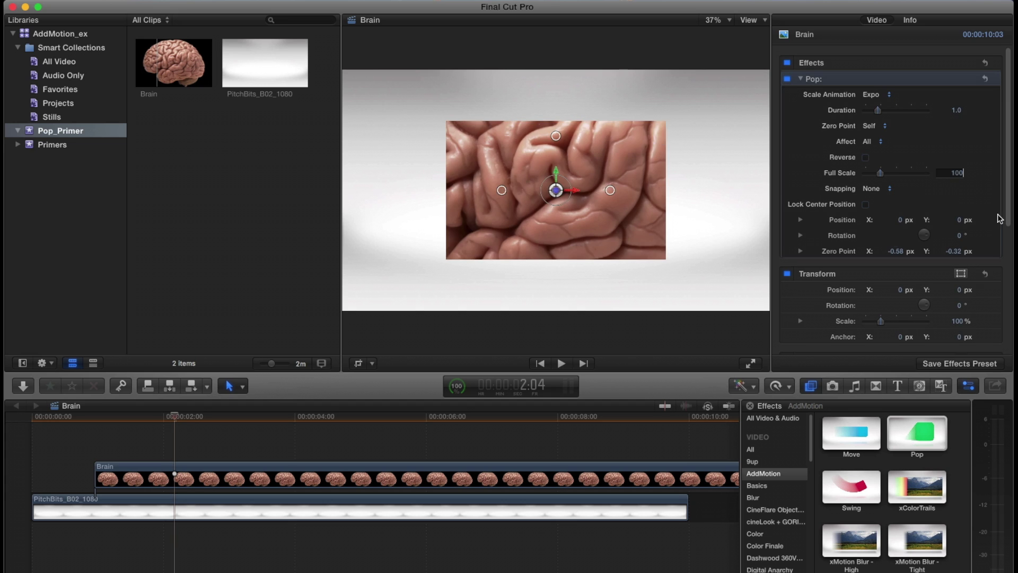
{"action": "key", "text": "Return"}
{"action": "left_click_drag", "start_coordinate": [577, 192], "coordinate": [925, 211]}
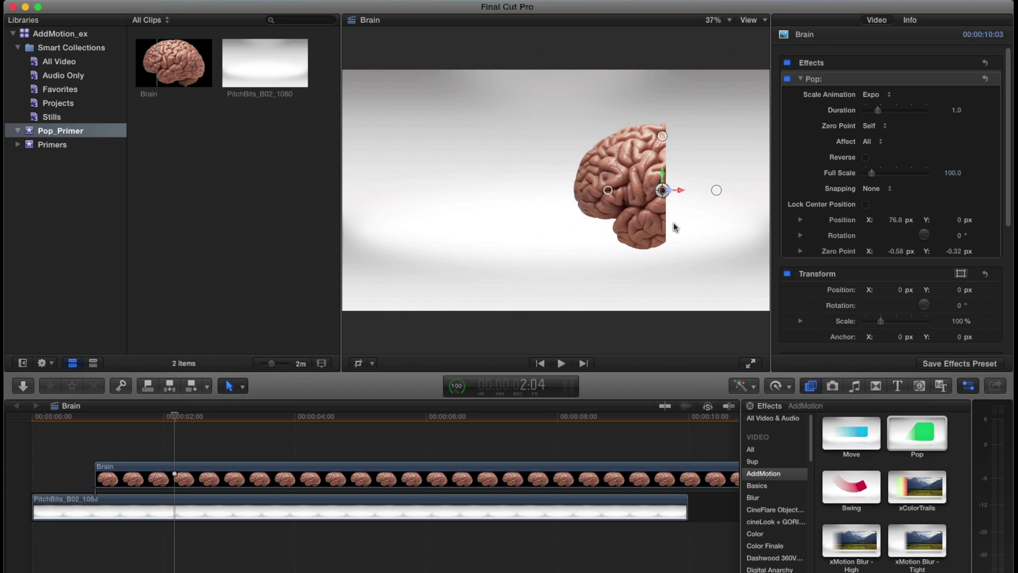
Step: Switch to Photoshop, move the brain layer around inside the Brain 2.png canvas, and return to Final Cut Pro
{"action": "key", "text": "super+Tab"}
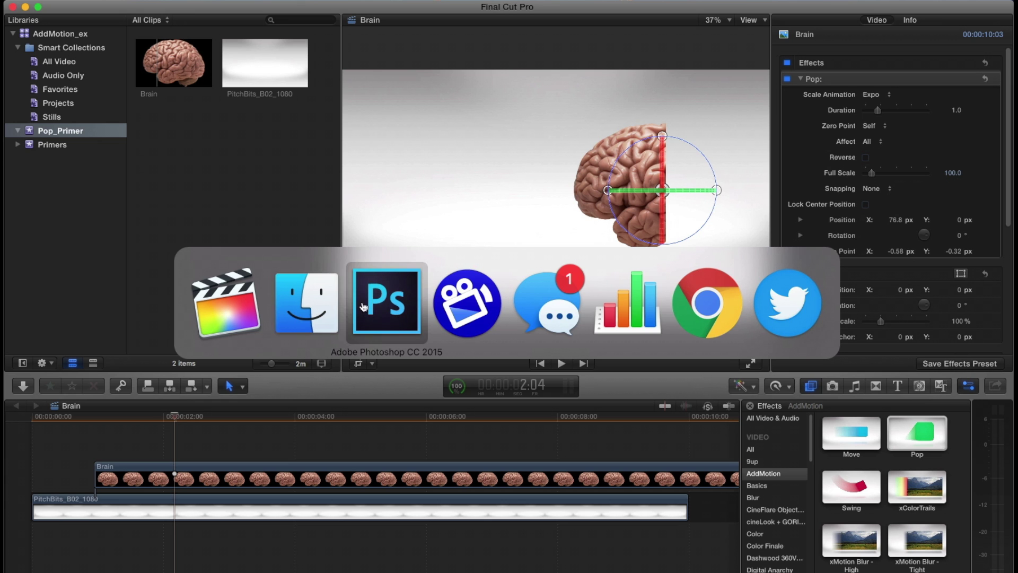
{"action": "left_click", "coordinate": [376, 306]}
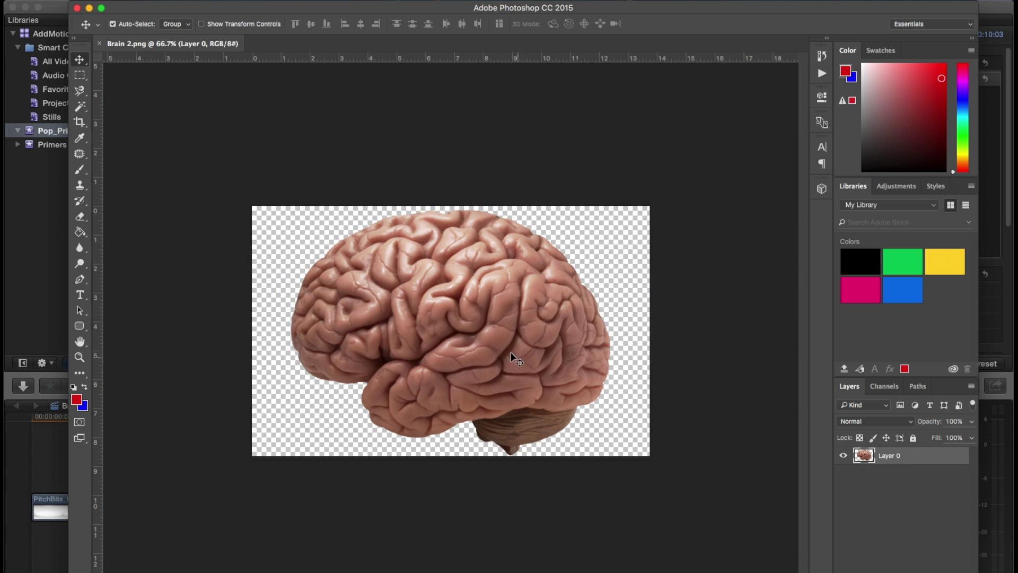
{"action": "left_click_drag", "start_coordinate": [481, 345], "coordinate": [444, 324]}
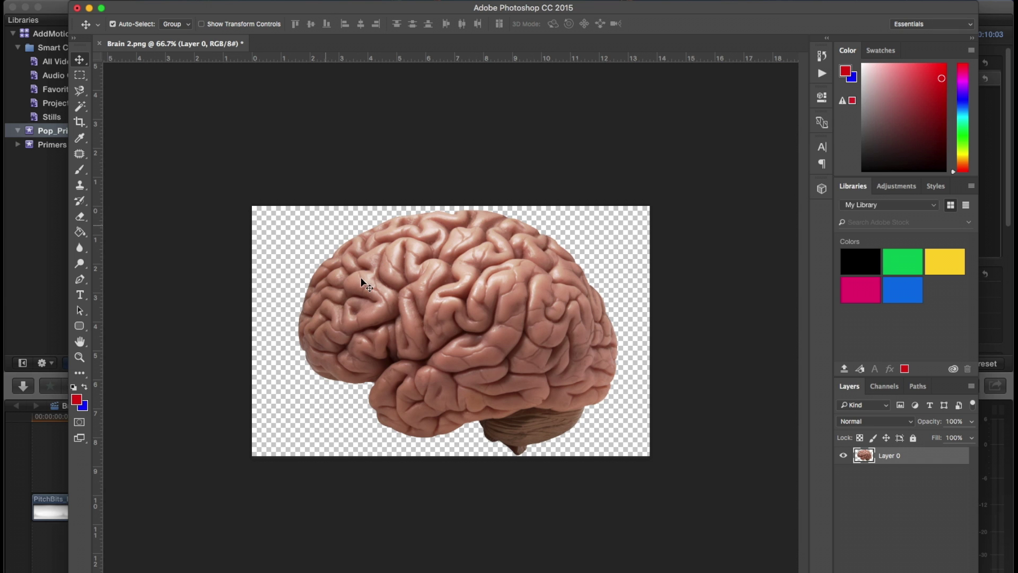
{"action": "key", "text": "super+Tab"}
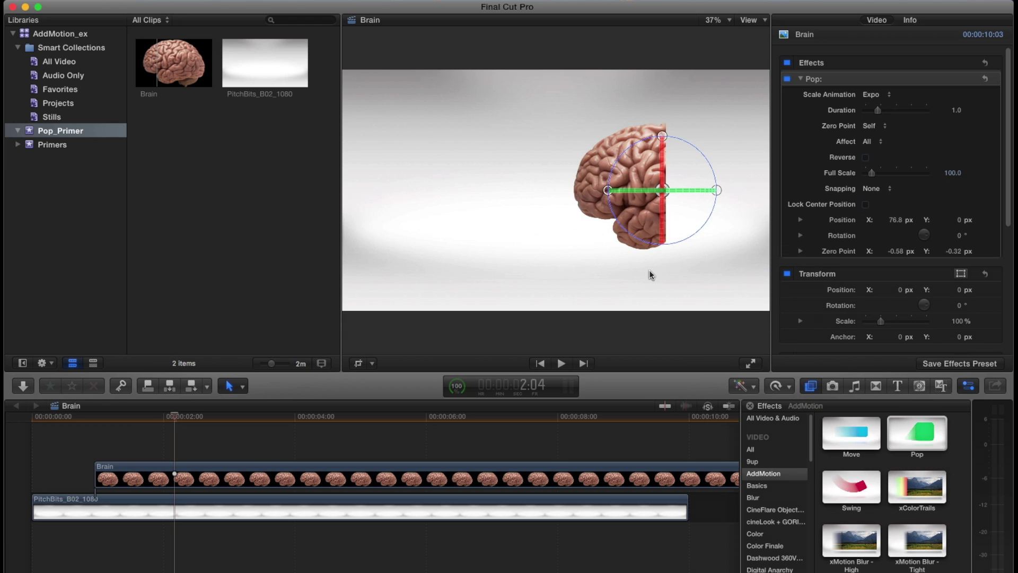
Step: Undo the last Pop position change and delete the Brain clip from the timeline
{"action": "key", "text": "super+z"}
{"action": "left_click", "coordinate": [281, 468]}
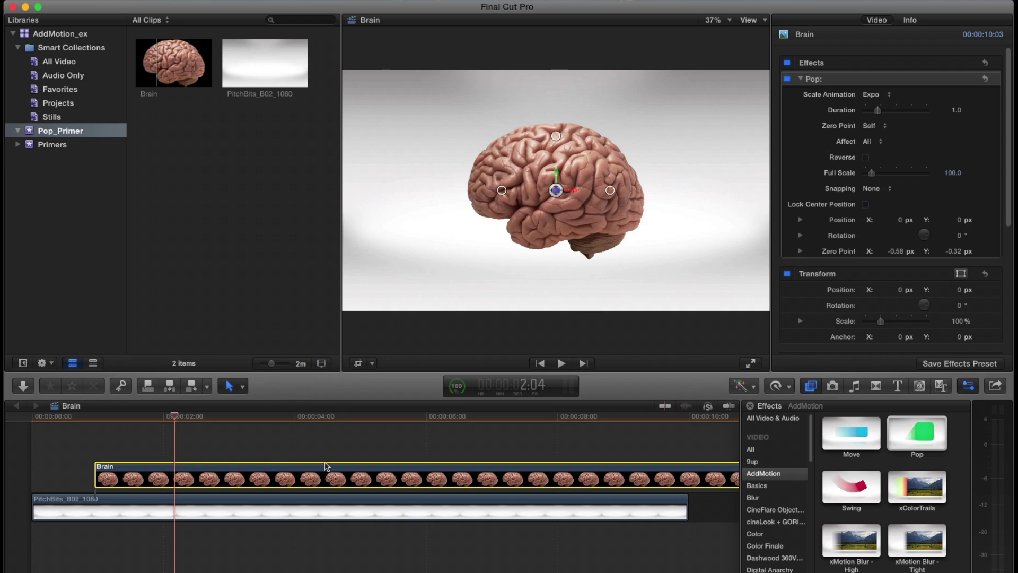
{"action": "key", "text": "Delete"}
Step: Connect the Brain clip above the background at 00:22, once the background has popped on, and extend it to the background's end
{"action": "left_click", "coordinate": [57, 421]}
{"action": "key", "text": "space"}
{"action": "left_click", "coordinate": [170, 79]}
{"action": "key", "text": "q"}
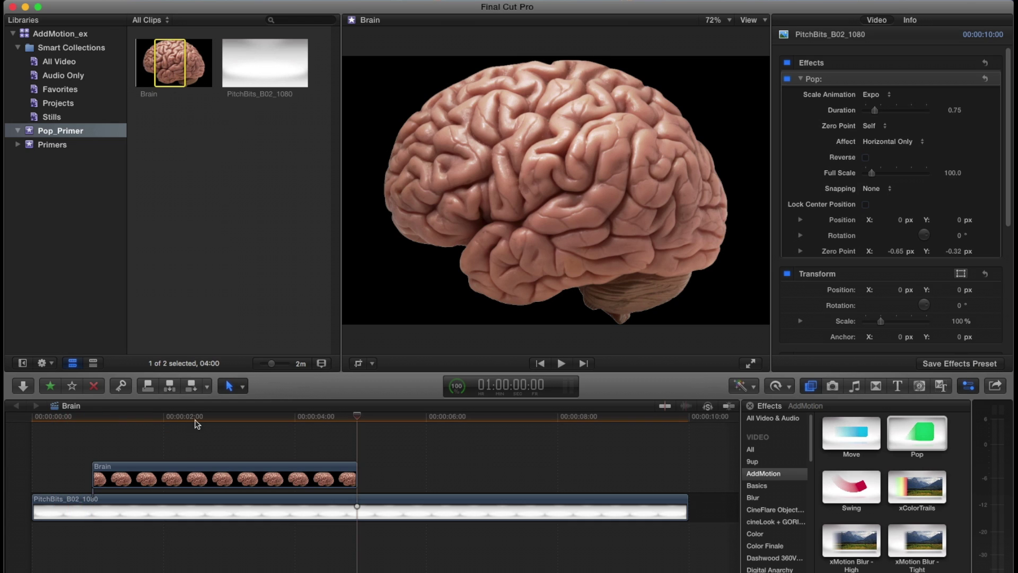
{"action": "left_click_drag", "start_coordinate": [357, 480], "coordinate": [688, 483]}
Step: Turn the connected Brain clip into a compound clip named Brain CClip in the Primers event
{"action": "left_click", "coordinate": [223, 466]}
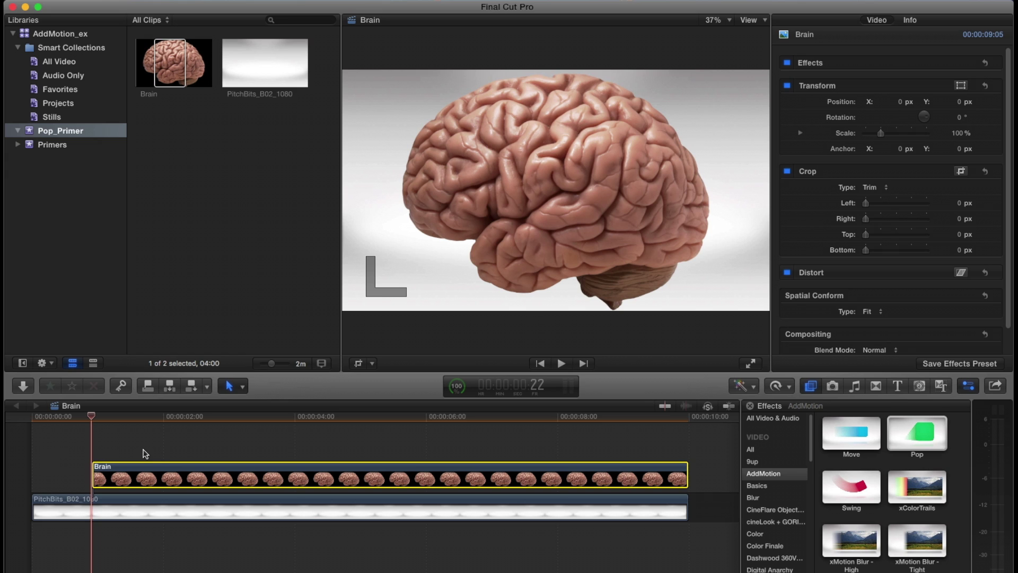
{"action": "key", "text": "alt+g"}
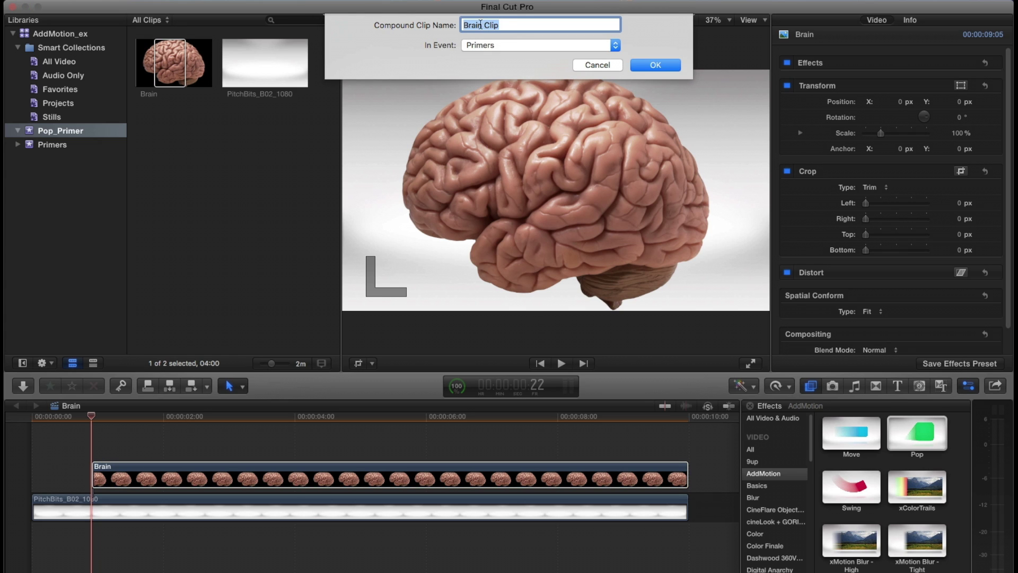
{"action": "left_click", "coordinate": [482, 24]}
{"action": "type", "text": "C"}
{"action": "key", "text": "Return"}
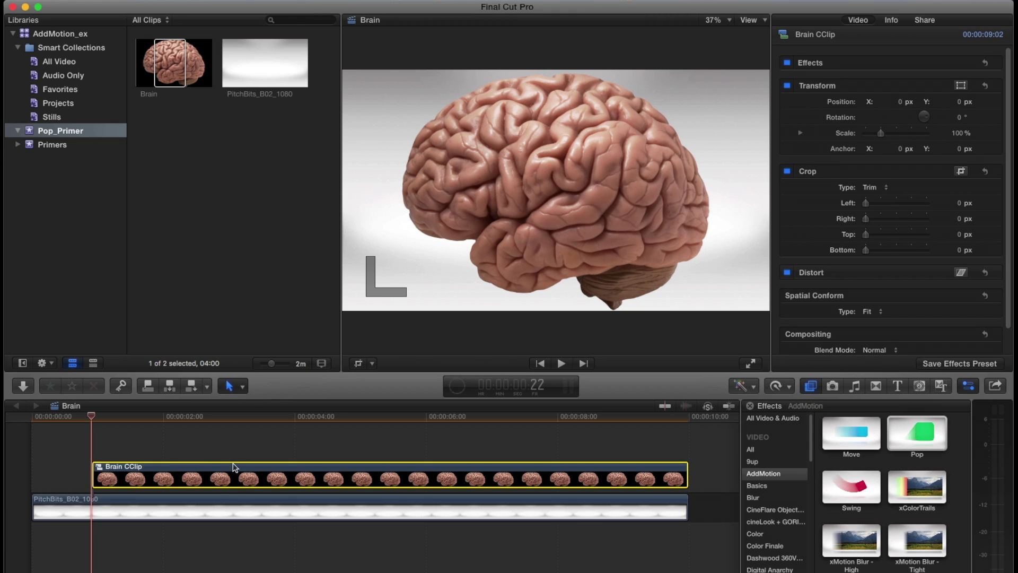
Step: Apply the AddMotion Pop effect to the Brain CClip compound clip and play the pop-on animation
{"action": "right_click", "coordinate": [213, 477]}
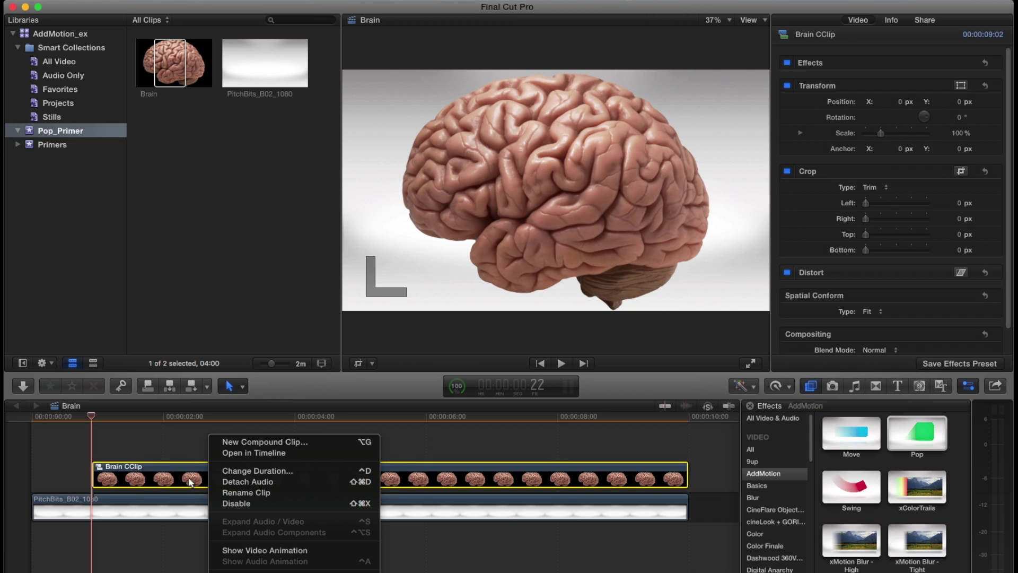
{"action": "left_click", "coordinate": [138, 449]}
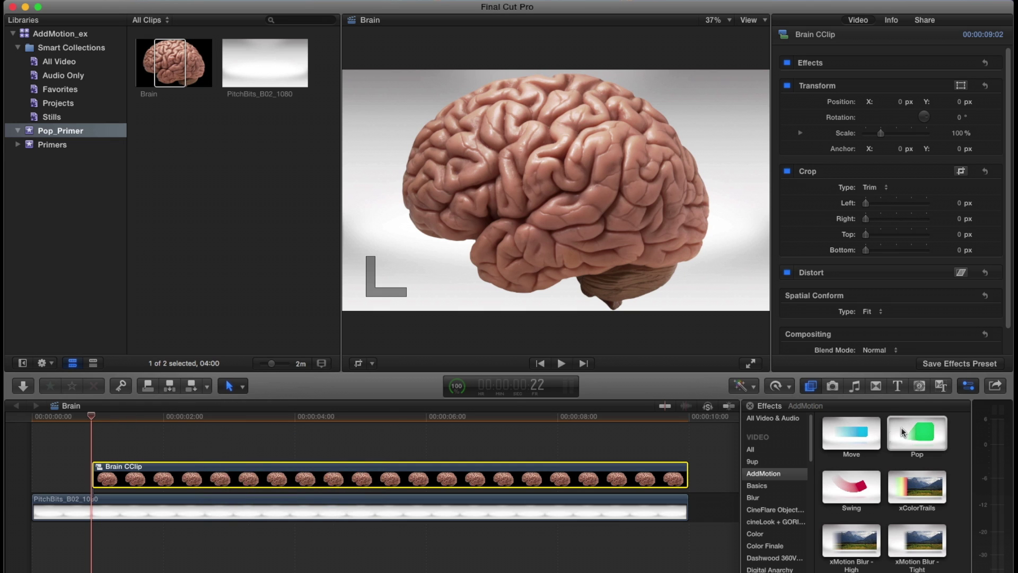
{"action": "left_click_drag", "start_coordinate": [929, 438], "coordinate": [175, 474]}
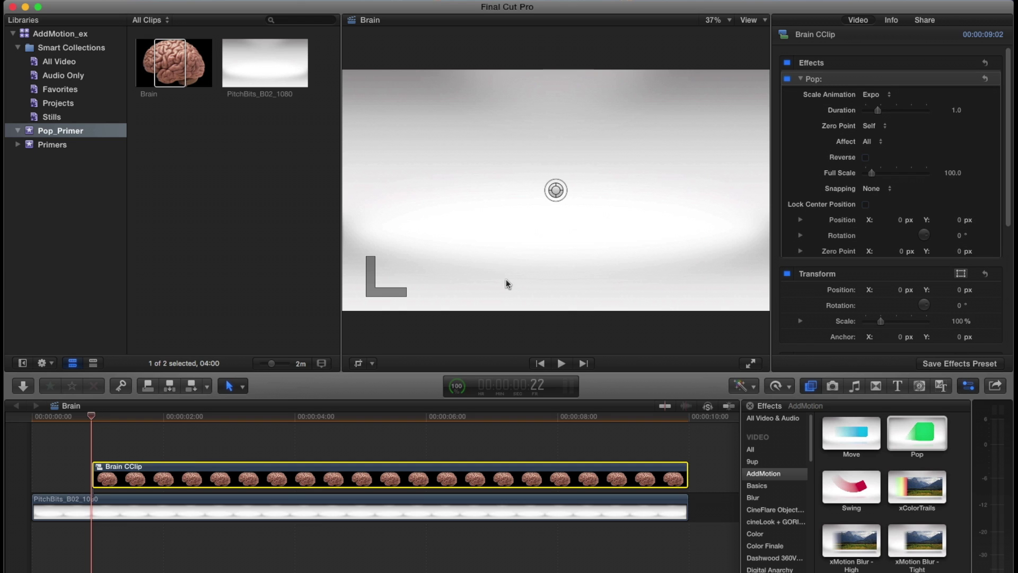
{"action": "key", "text": "space"}
{"action": "key", "text": "space"}
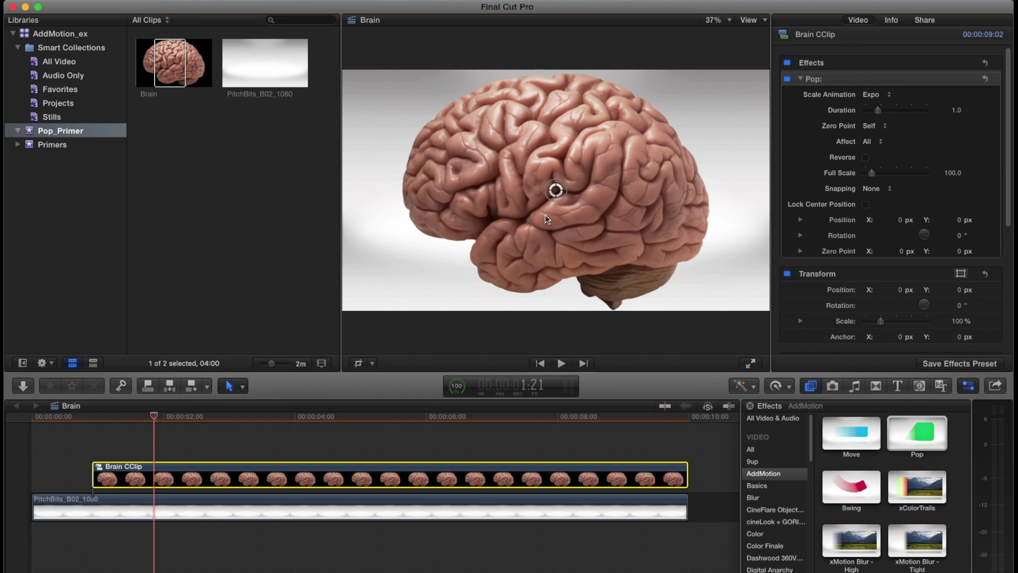
Step: Try enlarging the brain in the viewer to a Full Scale of about 341, and undo the change
{"action": "left_click", "coordinate": [552, 199]}
{"action": "mouse_move", "coordinate": [553, 204]}
{"action": "left_mouse_down"}
{"action": "mouse_move", "coordinate": [531, 224]}
{"action": "mouse_move", "coordinate": [556, 195]}
{"action": "left_mouse_up"}
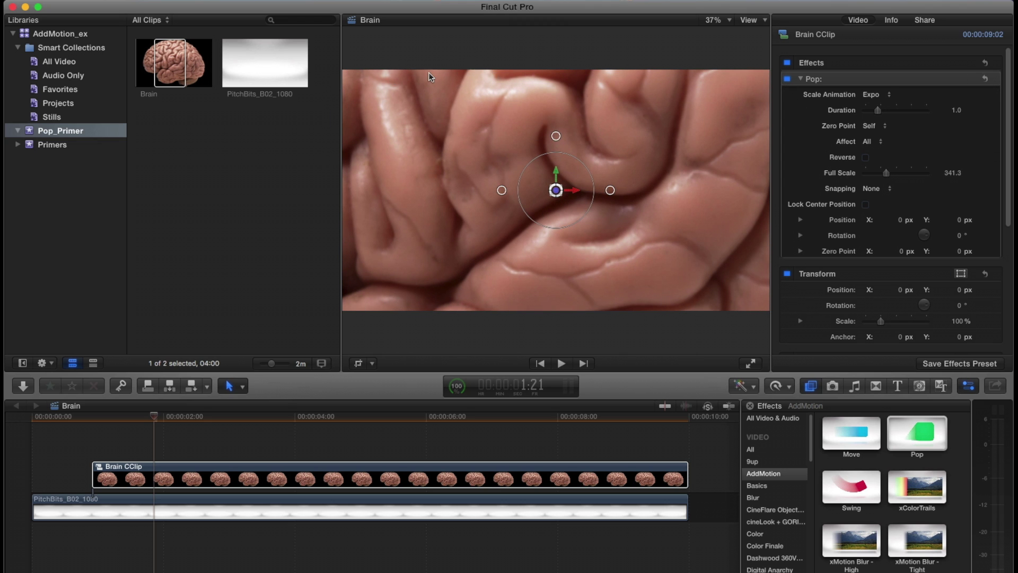
{"action": "key", "text": "super+z"}
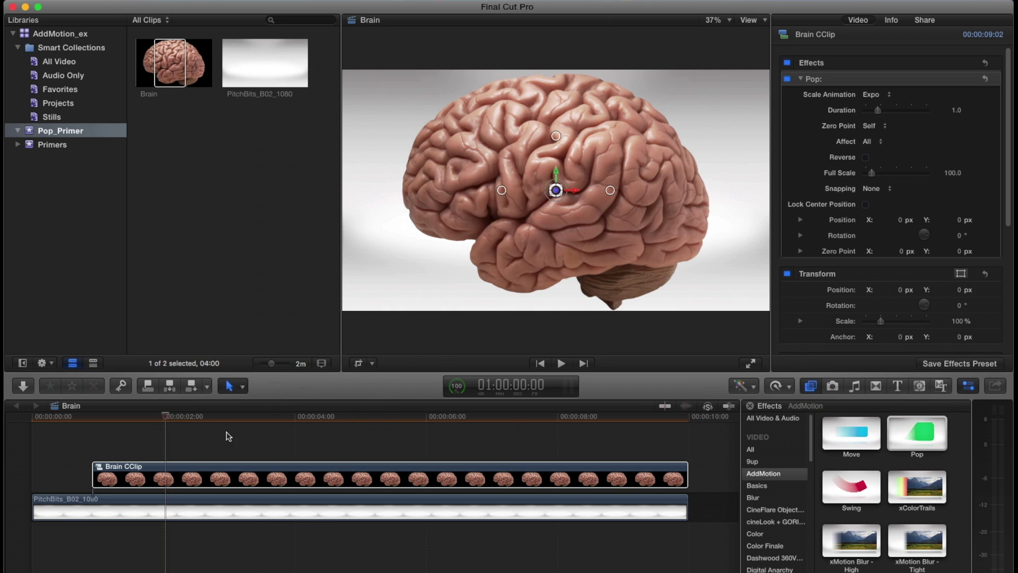
Step: Play the brain's pop animation and set the Pop Duration to 0.5
{"action": "key", "text": "l"}
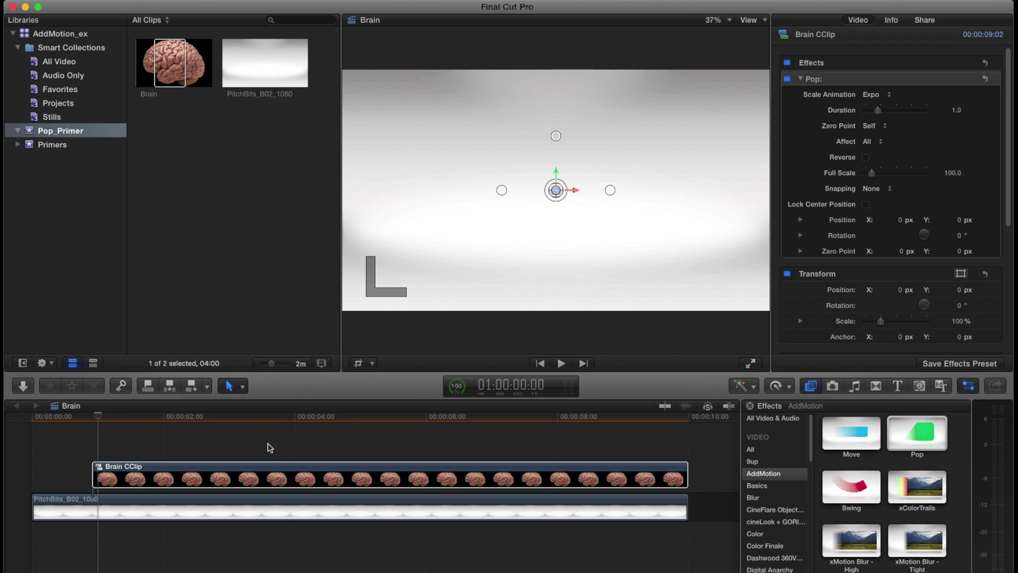
{"action": "key", "text": "space"}
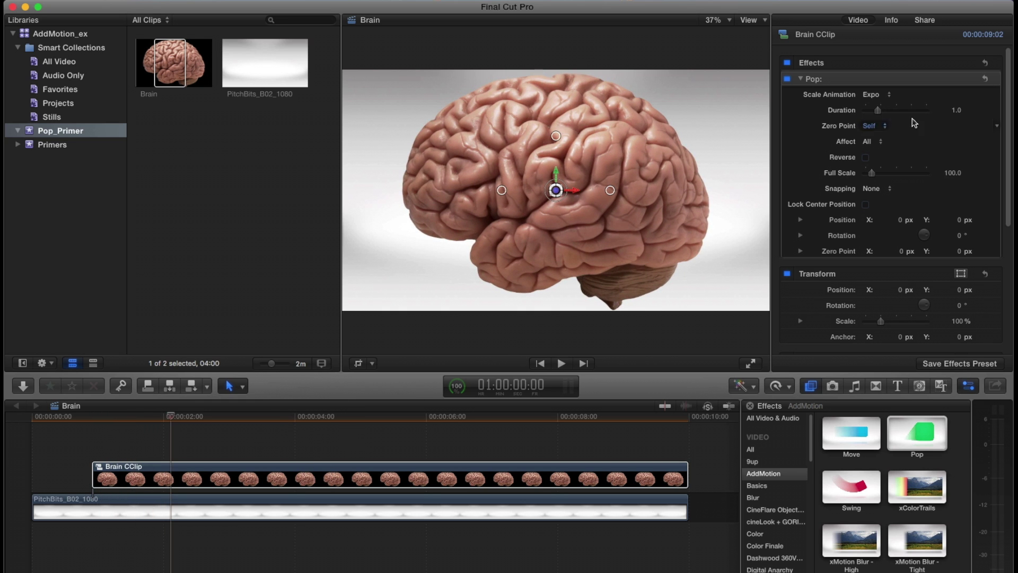
{"action": "left_click", "coordinate": [956, 110]}
{"action": "type", "text": "0.5"}
{"action": "key", "text": "Return"}
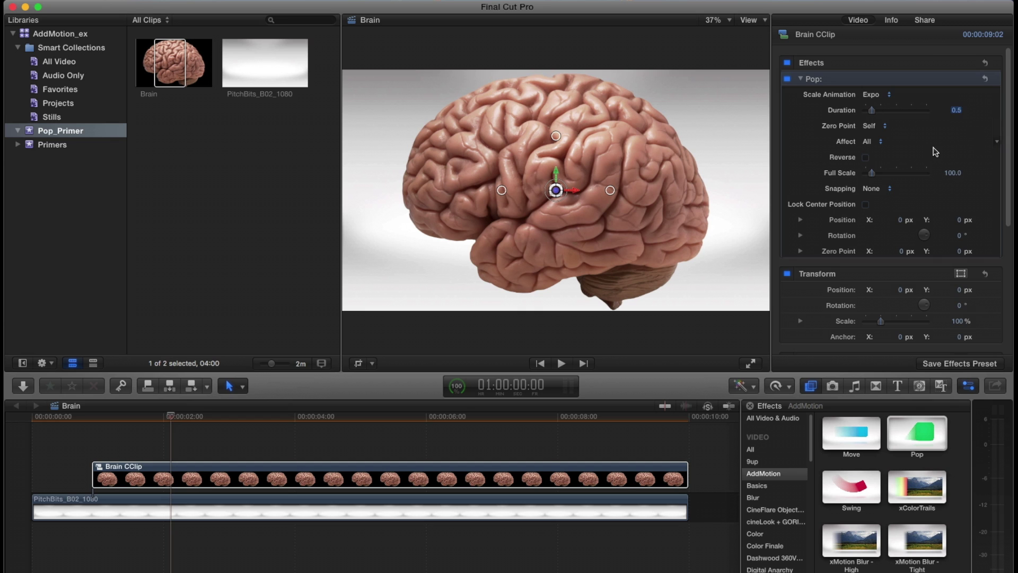
Step: Move the brain to about X 32.1 px, shrink it to a Full Scale of about 61, and preview its pop animation
{"action": "left_click_drag", "start_coordinate": [549, 200], "coordinate": [736, 195]}
{"action": "key", "text": "Up"}
{"action": "key", "text": "space"}
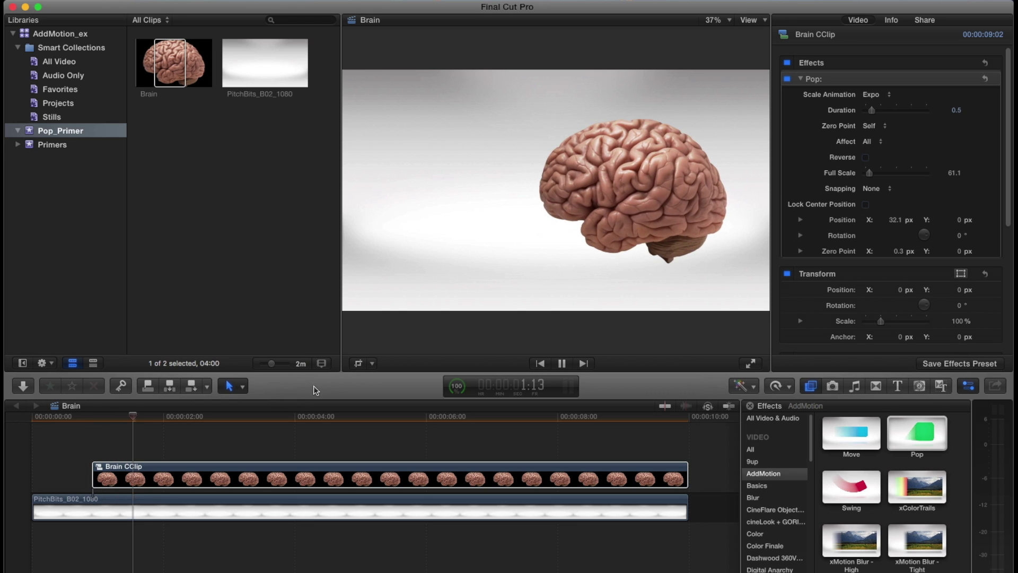
{"action": "key", "text": "Up"}
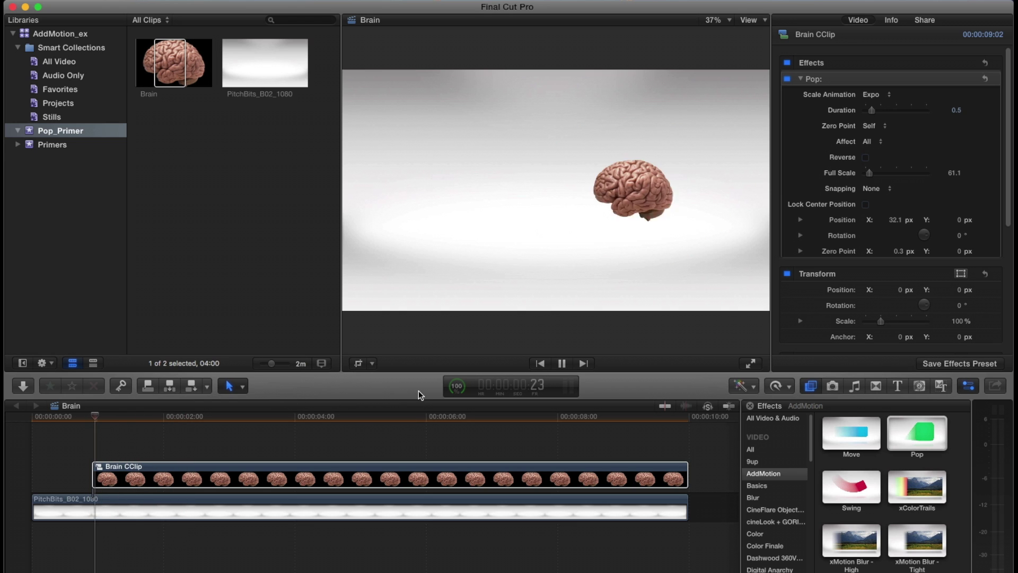
{"action": "key", "text": "space"}
{"action": "key", "text": "shift+Left"}
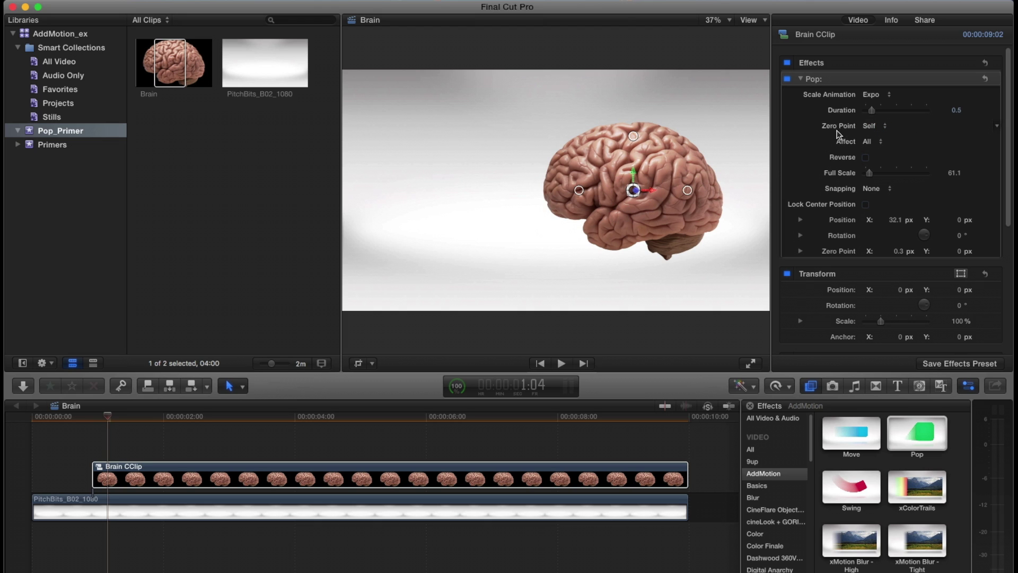
Step: Set the Pop effect's Zero Point to Layer Center and preview the brain's animation
{"action": "left_click", "coordinate": [874, 126]}
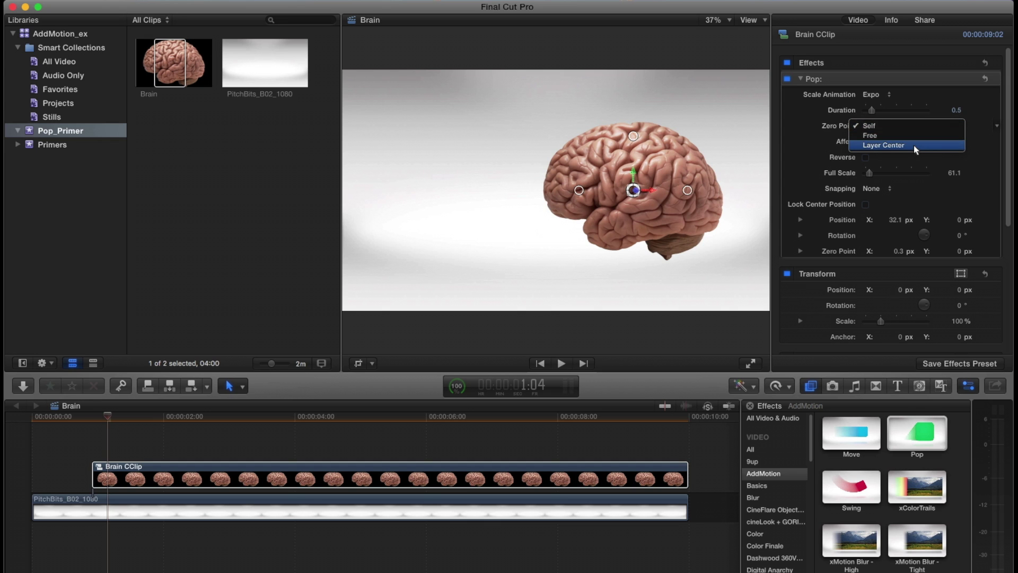
{"action": "left_click", "coordinate": [933, 148]}
{"action": "key", "text": "space"}
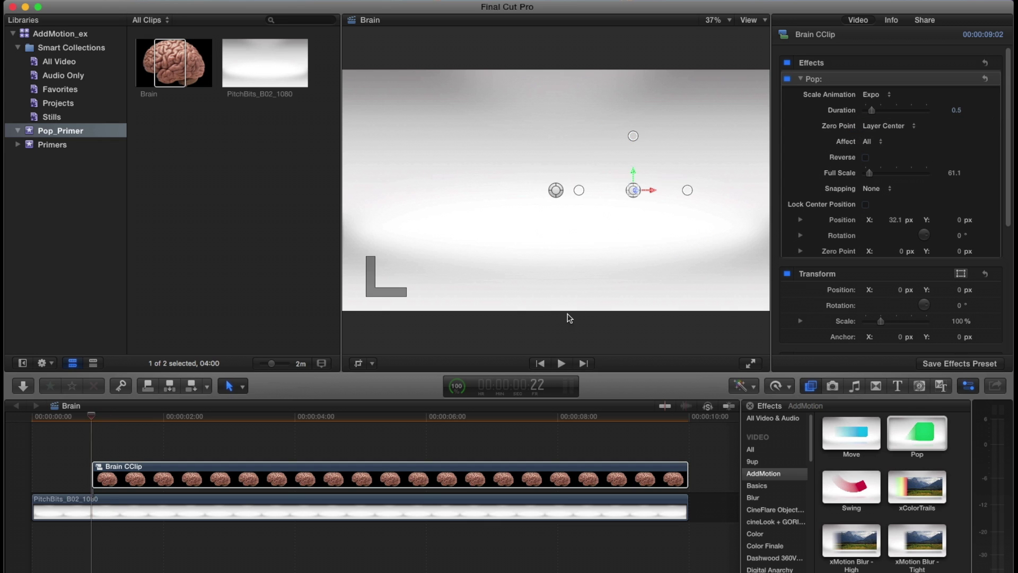
{"action": "key", "text": "space"}
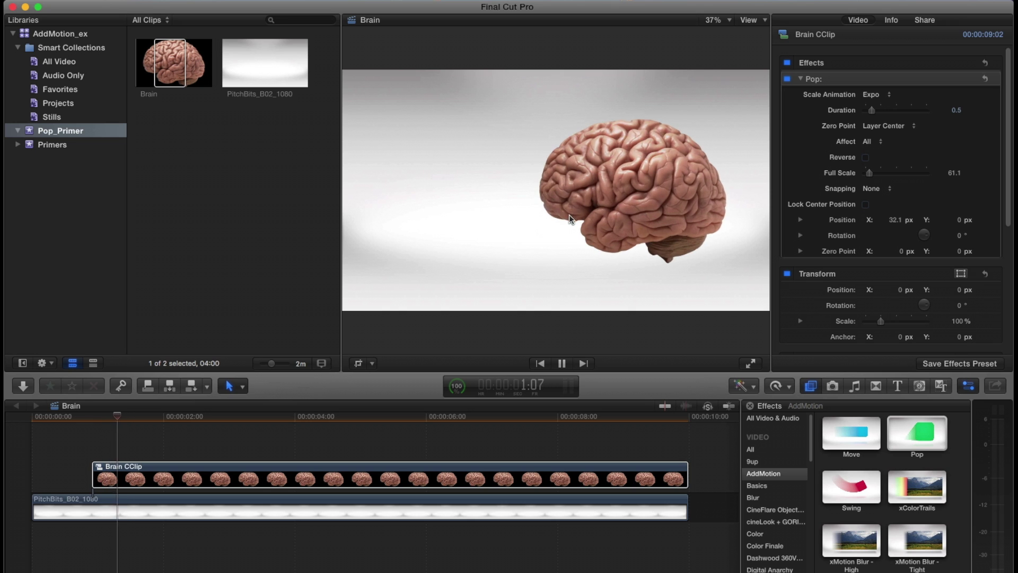
Step: Try the brain at the frame's lower-right corner with the animation previewed, and undo the move
{"action": "left_click_drag", "start_coordinate": [654, 195], "coordinate": [777, 277]}
{"action": "key", "text": "space"}
{"action": "key", "text": "space"}
{"action": "key", "text": "super+z"}
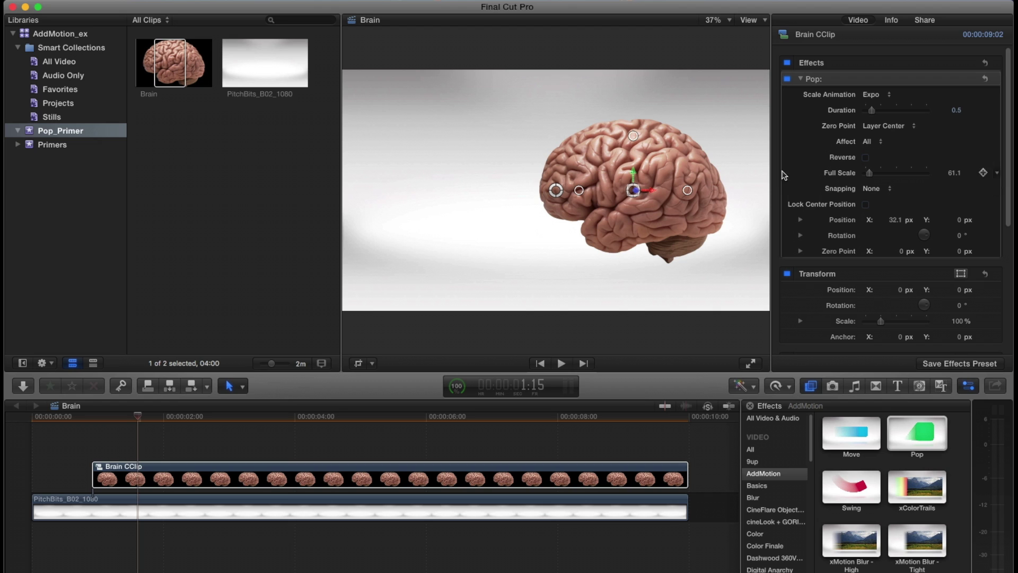
Step: Set Zero Point to Free, place it in the frame's lower left at about X -0.56, Y -0.28, and preview the animation
{"action": "left_click", "coordinate": [889, 127]}
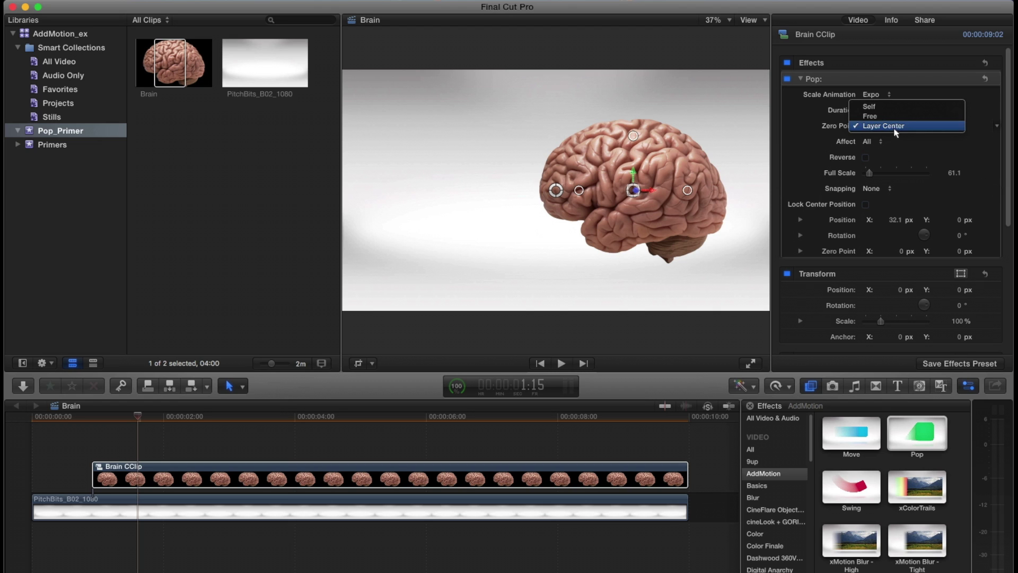
{"action": "left_click", "coordinate": [870, 114]}
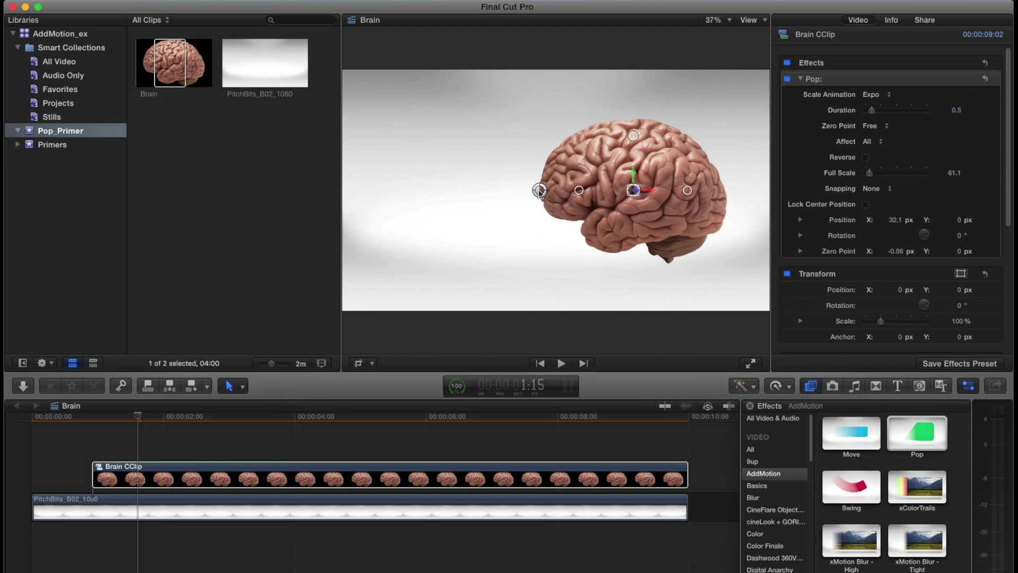
{"action": "left_click_drag", "start_coordinate": [522, 194], "coordinate": [411, 258]}
{"action": "key", "text": "space"}
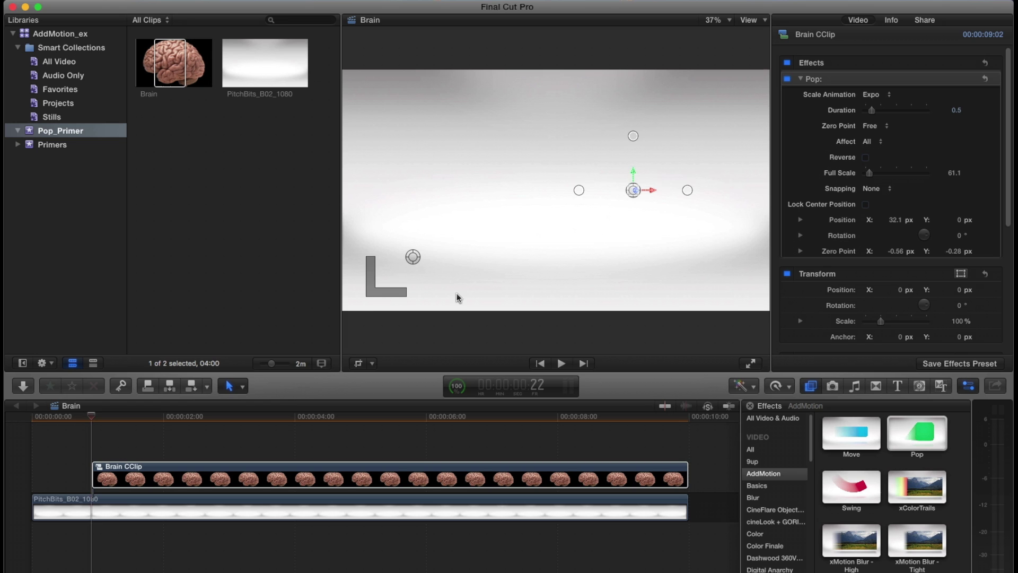
{"action": "key", "text": "space"}
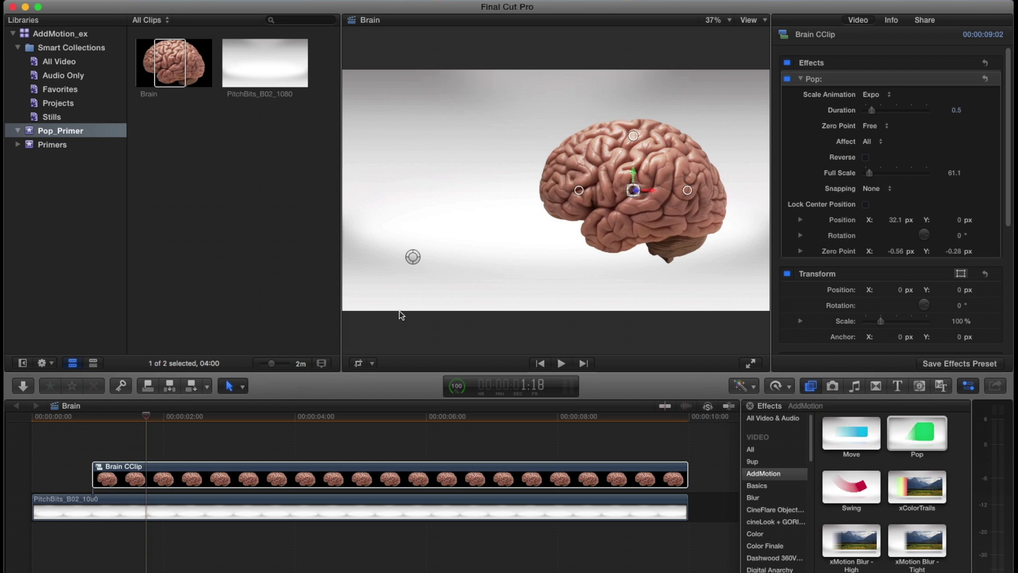
{"action": "key", "text": "Up"}
{"action": "key", "text": "Right"}
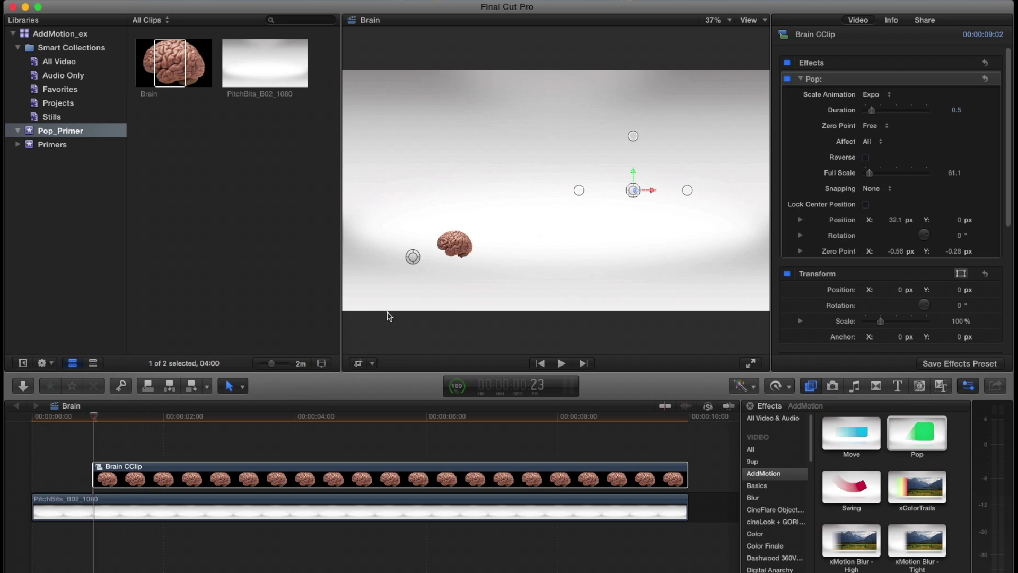
Step: Move the zero point to the frame's lower-right corner, about Y -0.5 px, and preview the animation
{"action": "left_click_drag", "start_coordinate": [413, 260], "coordinate": [689, 291]}
{"action": "left_click_drag", "start_coordinate": [583, 310], "coordinate": [767, 311]}
{"action": "key", "text": "l"}
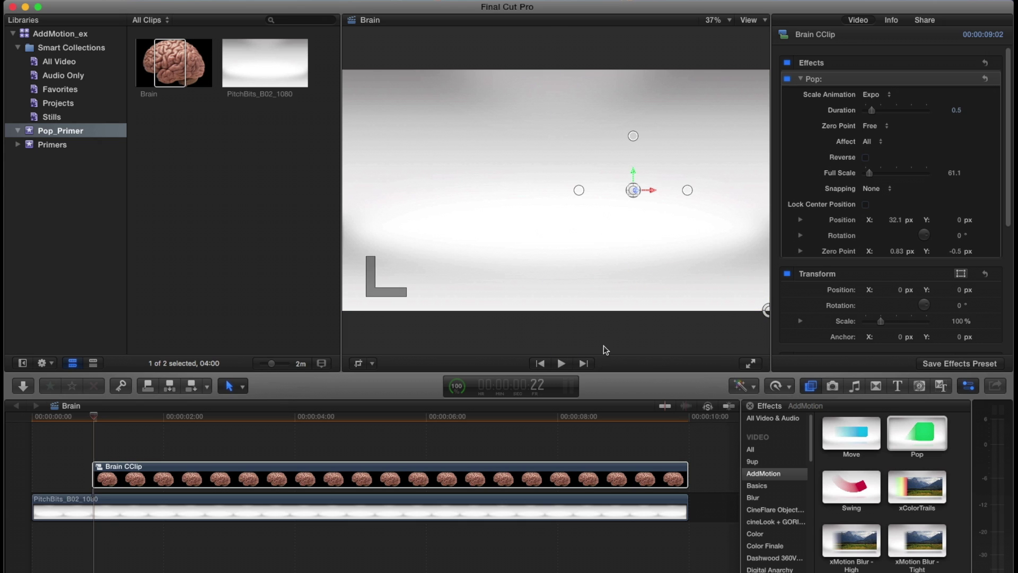
{"action": "key", "text": "k"}
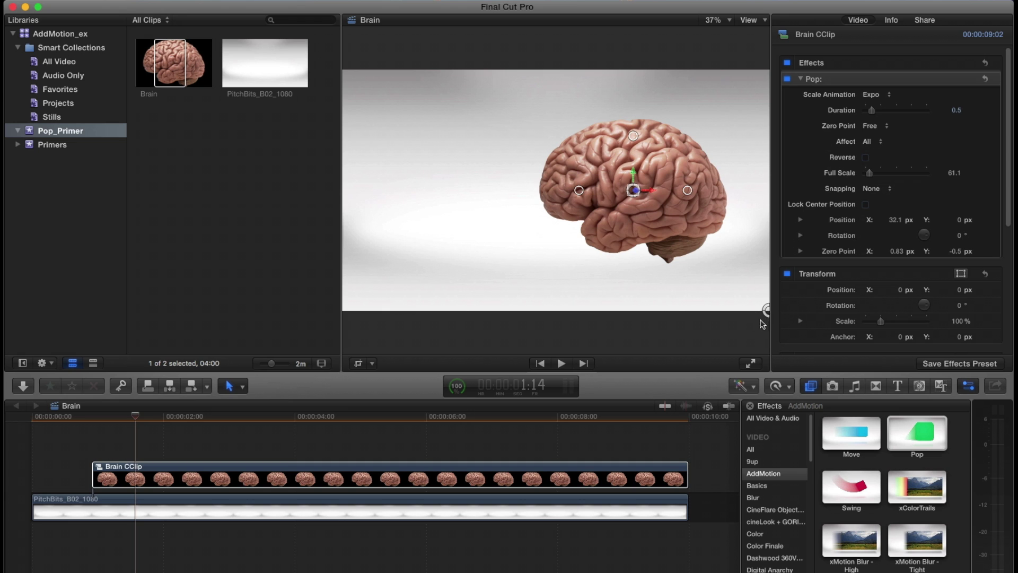
Step: Move the zero point to the middle of the frame's top edge, at X 0, Y 0.5 px, and preview the animation
{"action": "left_click_drag", "start_coordinate": [768, 313], "coordinate": [556, 69]}
{"action": "key", "text": "space"}
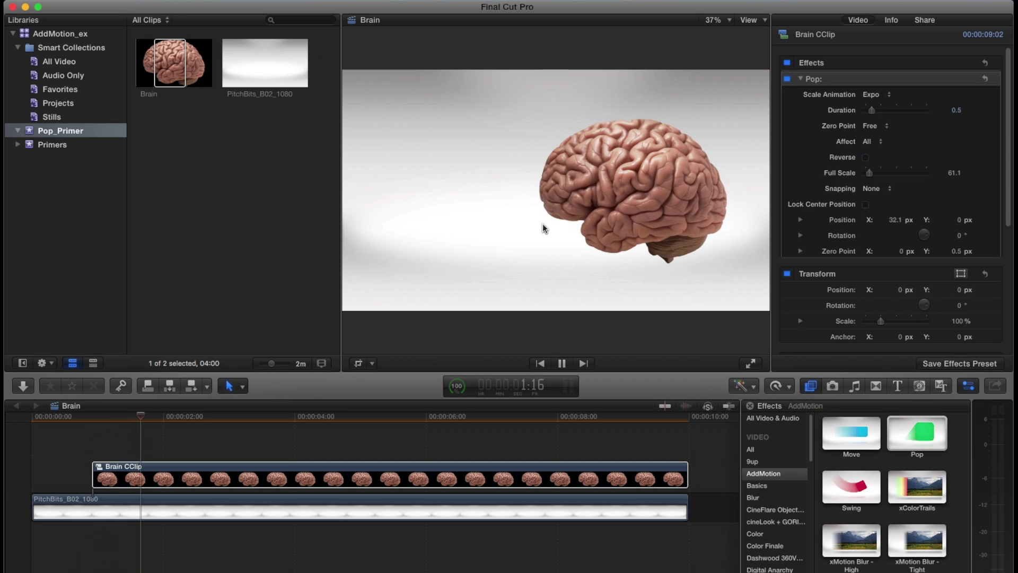
{"action": "key", "text": "space"}
{"action": "key", "text": "Up"}
{"action": "key", "text": "space"}
{"action": "key", "text": "k"}
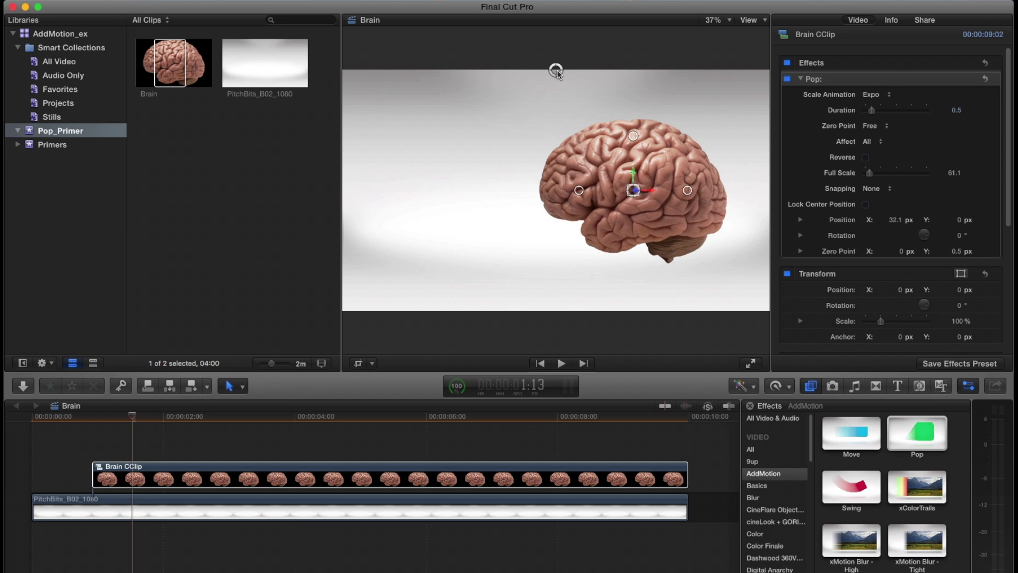
Step: Place the zero point just below the brain at about X 0.31, Y -0.33, set Affect to Vertical Only, and preview the animation
{"action": "left_click_drag", "start_coordinate": [640, 234], "coordinate": [632, 271]}
{"action": "key", "text": "l"}
{"action": "left_click", "coordinate": [876, 142]}
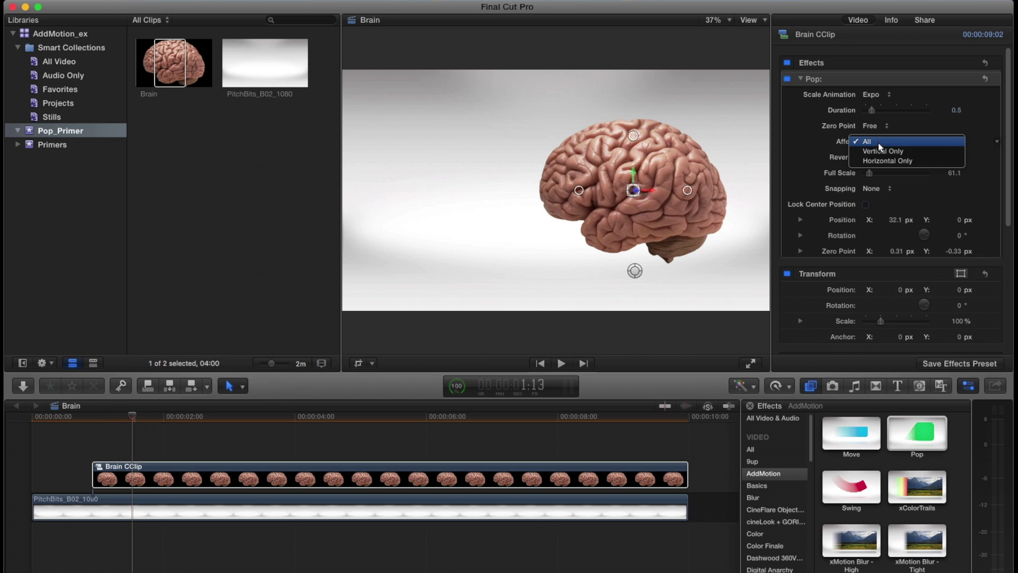
{"action": "left_click", "coordinate": [891, 153]}
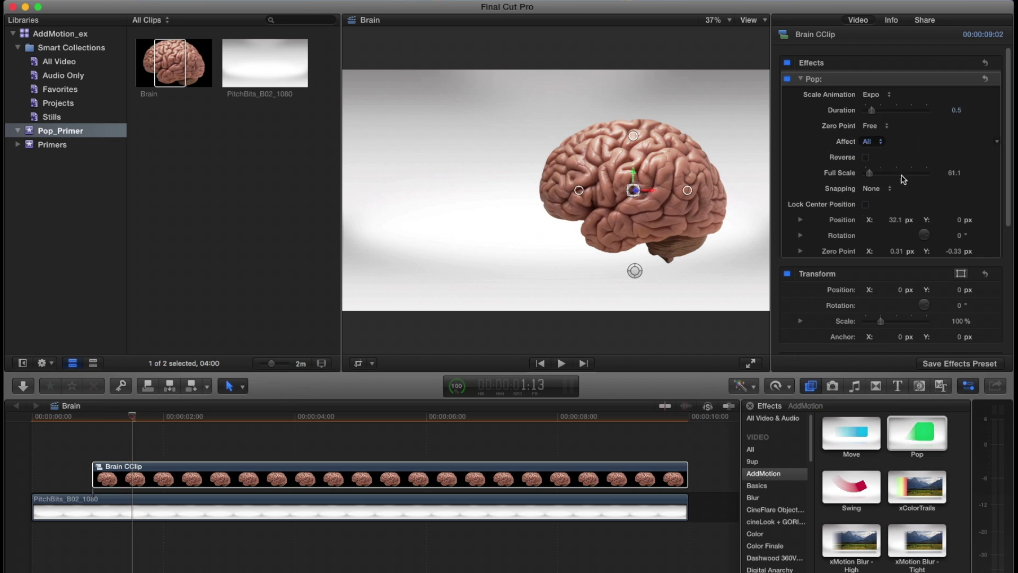
{"action": "key", "text": "l"}
{"action": "key", "text": "space"}
{"action": "key", "text": "Up"}
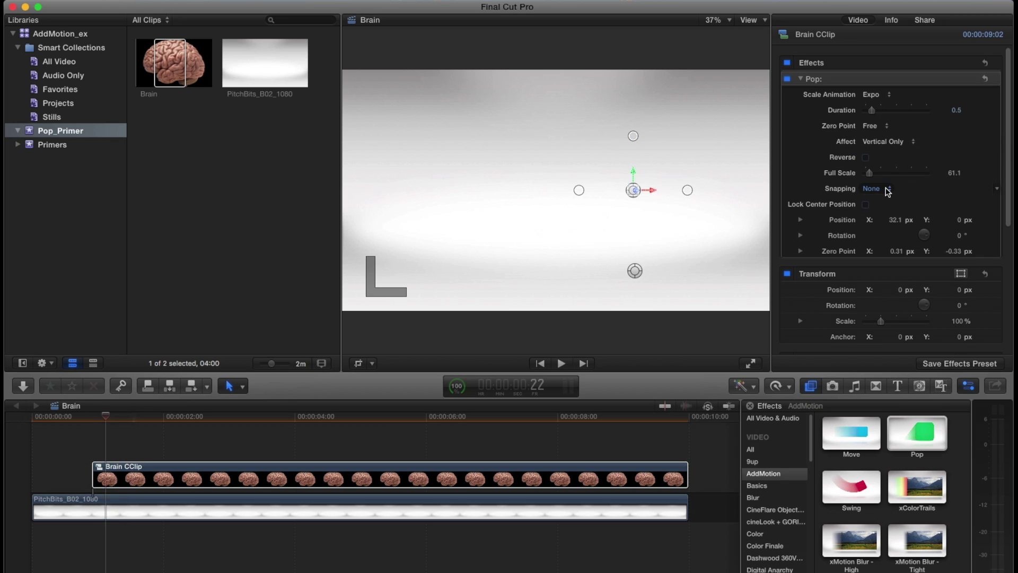
{"action": "key", "text": "space"}
{"action": "key", "text": "space"}
Step: Set Affect back to All, move the zero point onto the brain at about X 0.19, Y 0.05 px, and preview the animation
{"action": "left_click_drag", "start_coordinate": [636, 258], "coordinate": [636, 147]}
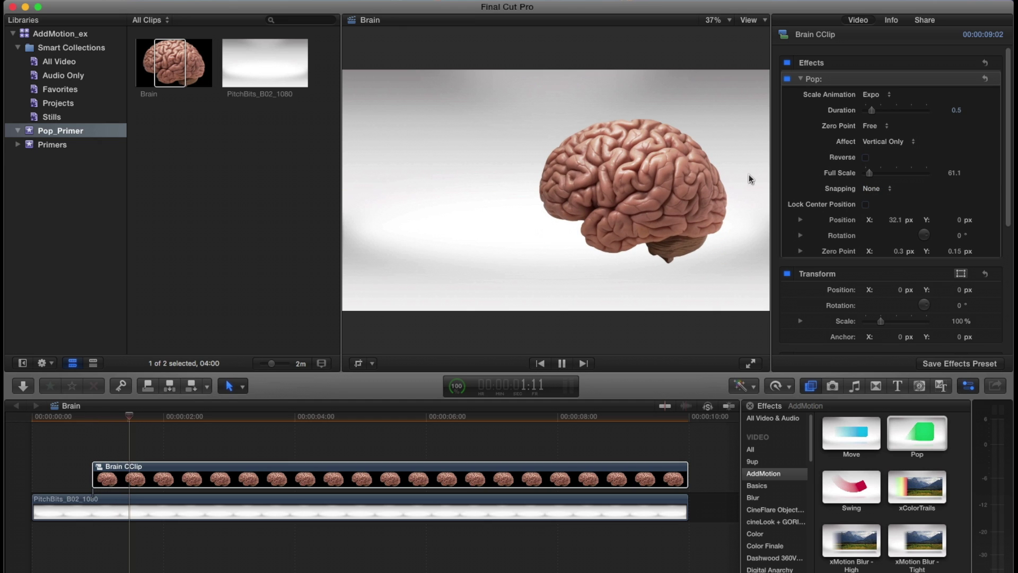
{"action": "left_click", "coordinate": [896, 142]}
{"action": "left_click", "coordinate": [895, 133]}
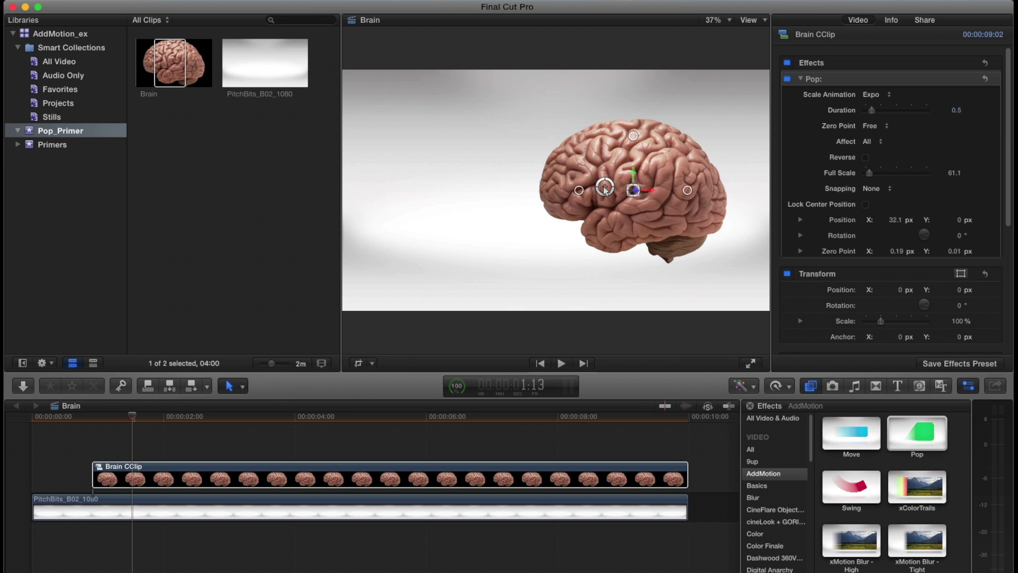
{"action": "left_click_drag", "start_coordinate": [606, 189], "coordinate": [595, 184]}
{"action": "key", "text": "space"}
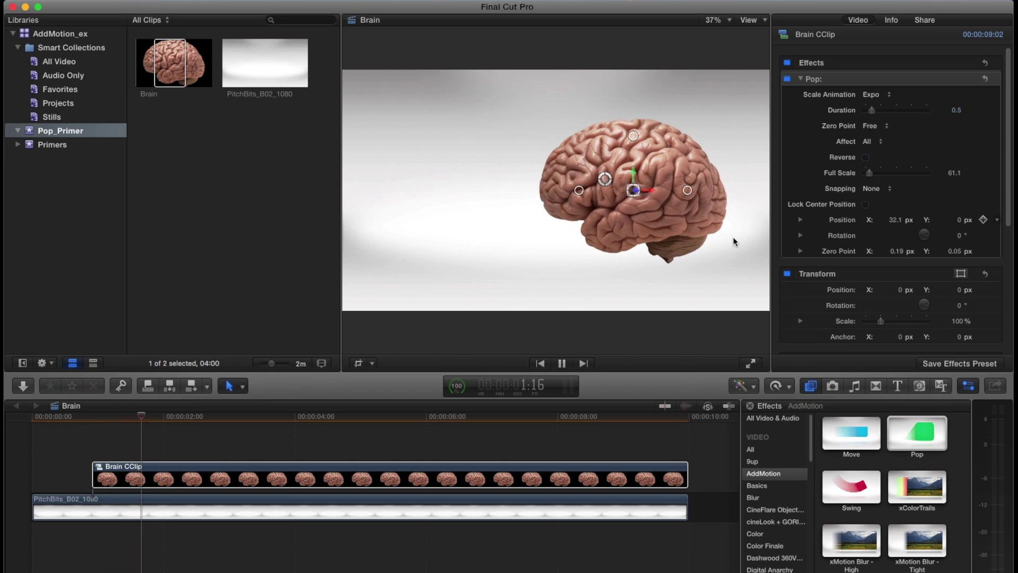
{"action": "key", "text": "space"}
{"action": "key", "text": "Up"}
{"action": "key", "text": "space"}
{"action": "key", "text": "space"}
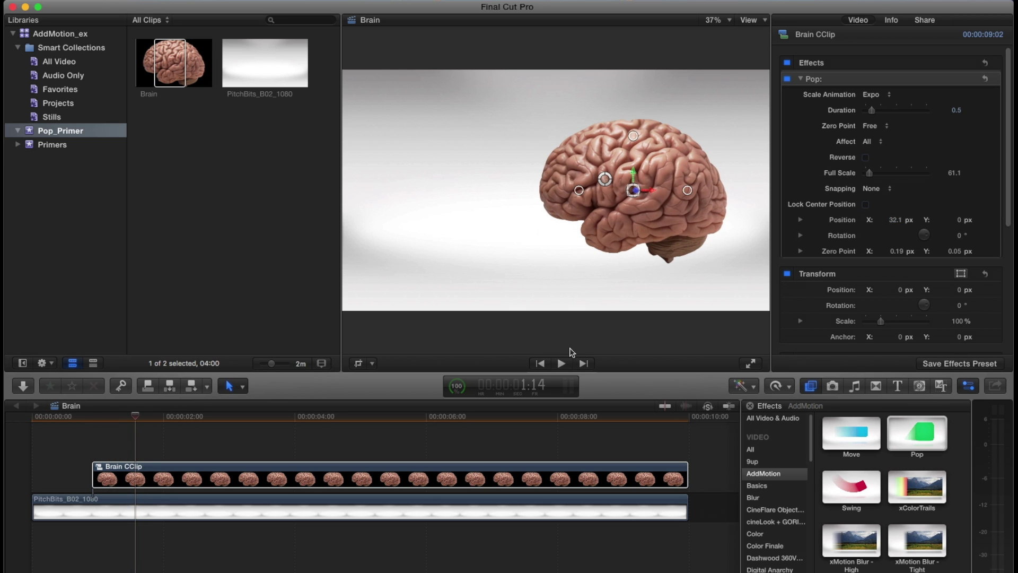
Step: Connect a Basic Title above the brain at 1:04 and trim it to the end of the background clip
{"action": "mouse_move", "coordinate": [109, 417]}
{"action": "left_mouse_down"}
{"action": "mouse_move", "coordinate": [97, 419]}
{"action": "mouse_move", "coordinate": [108, 419]}
{"action": "left_mouse_up"}
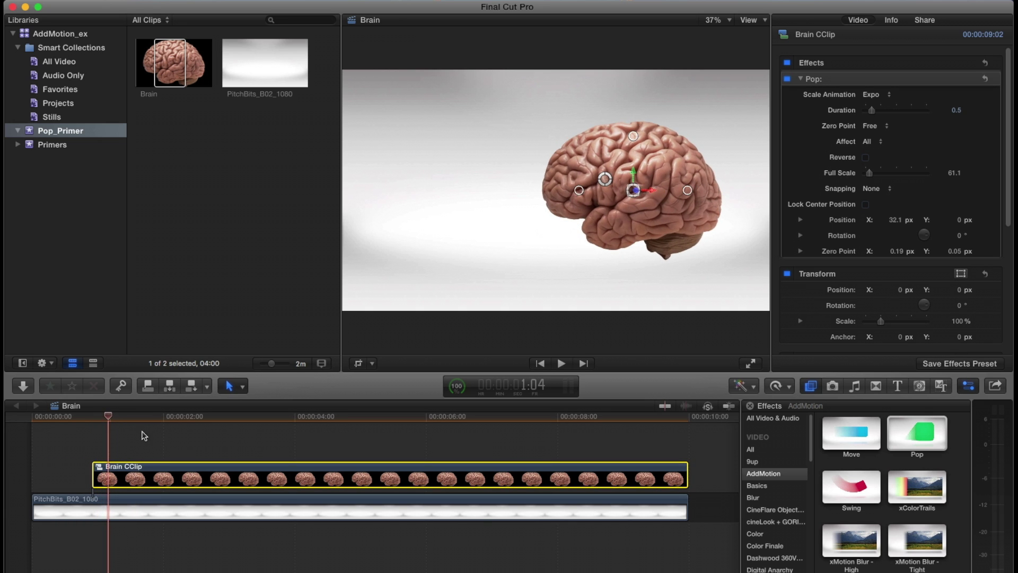
{"action": "key", "text": "ctrl+t"}
{"action": "key", "text": "Up"}
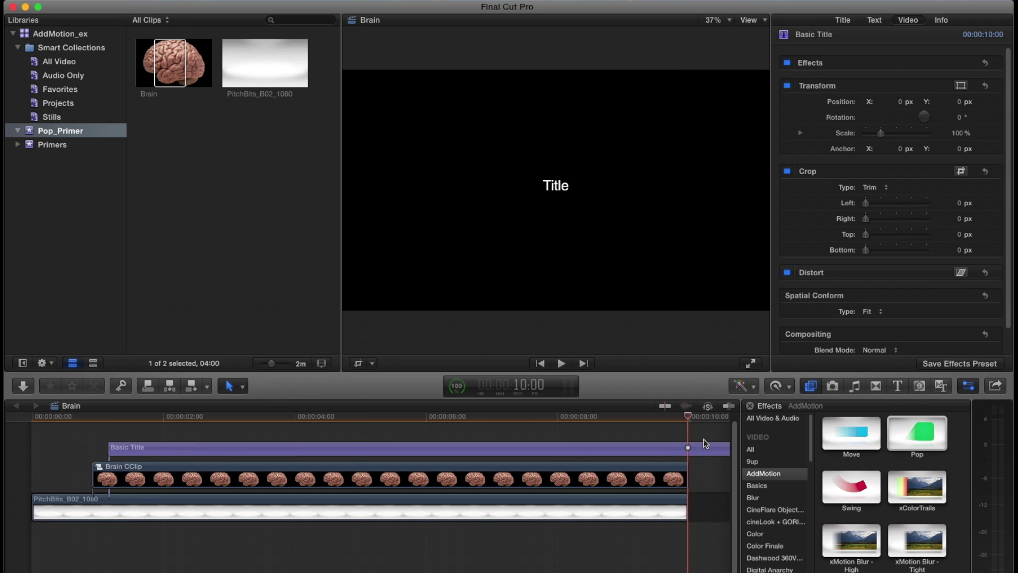
{"action": "left_click", "coordinate": [705, 451]}
{"action": "key", "text": "super+b"}
{"action": "left_click", "coordinate": [714, 480]}
{"action": "key", "text": "Delete"}
{"action": "key", "text": "Up"}
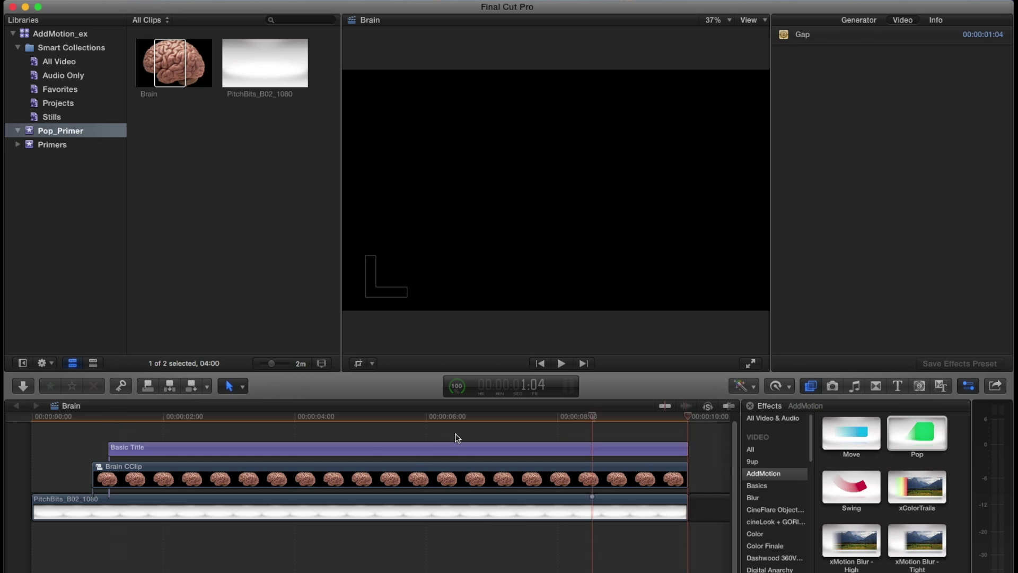
Step: Change the Basic Title's face color to black by setting its brightness to 0%
{"action": "left_click", "coordinate": [177, 450]}
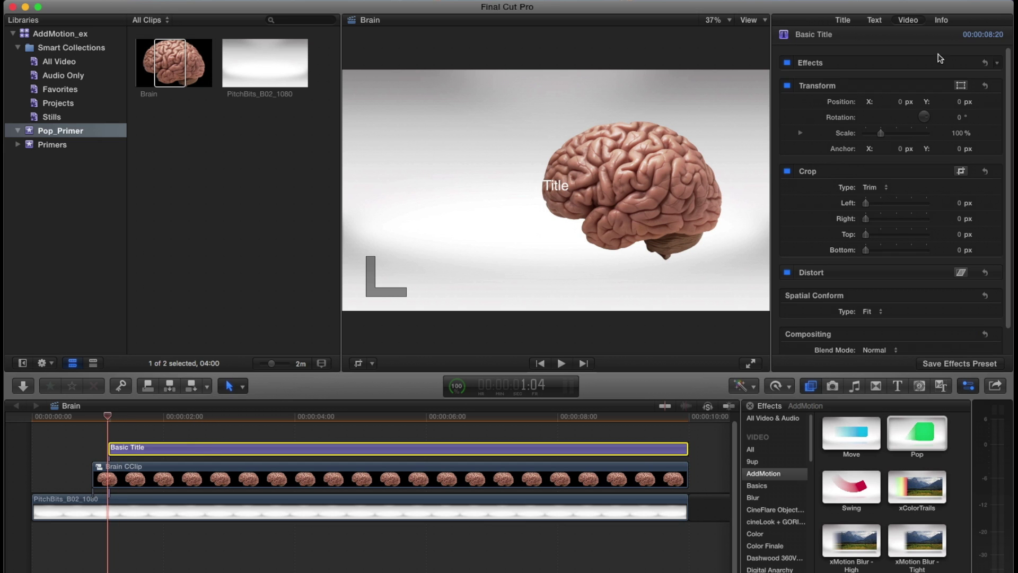
{"action": "left_click", "coordinate": [886, 22]}
{"action": "left_click", "coordinate": [979, 246]}
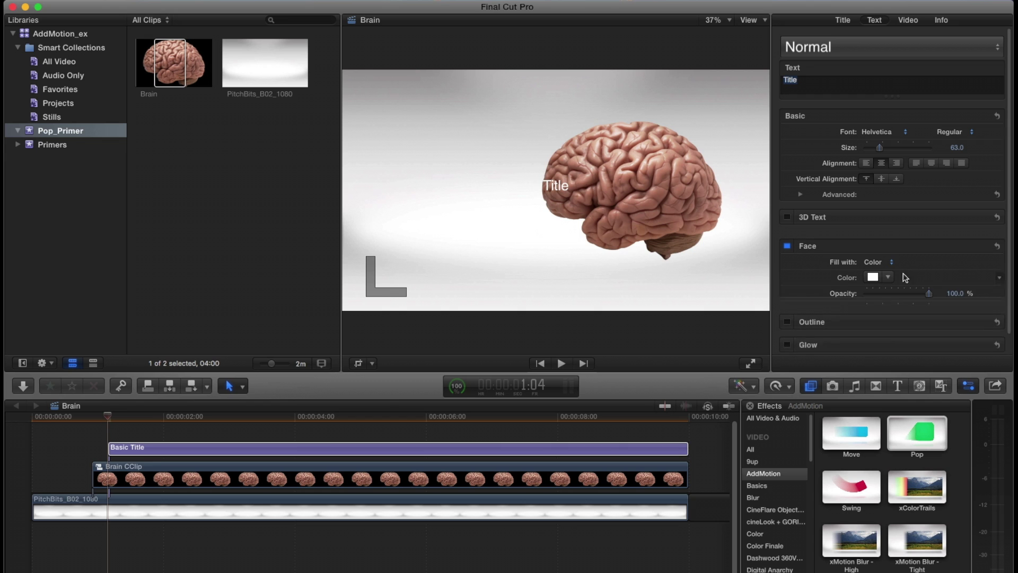
{"action": "left_click", "coordinate": [873, 277]}
{"action": "left_click_drag", "start_coordinate": [277, 298], "coordinate": [192, 304]}
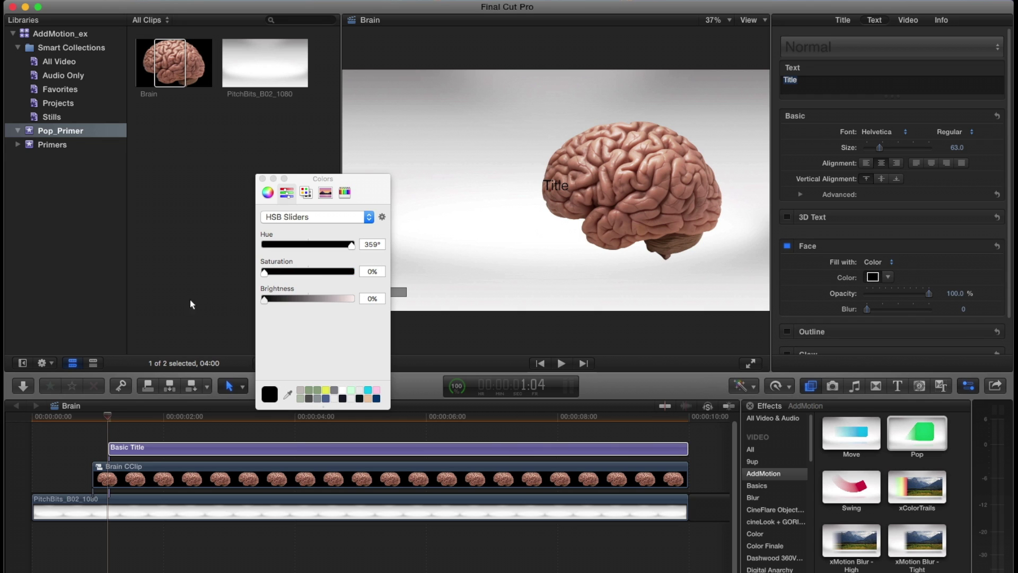
{"action": "left_click", "coordinate": [262, 179]}
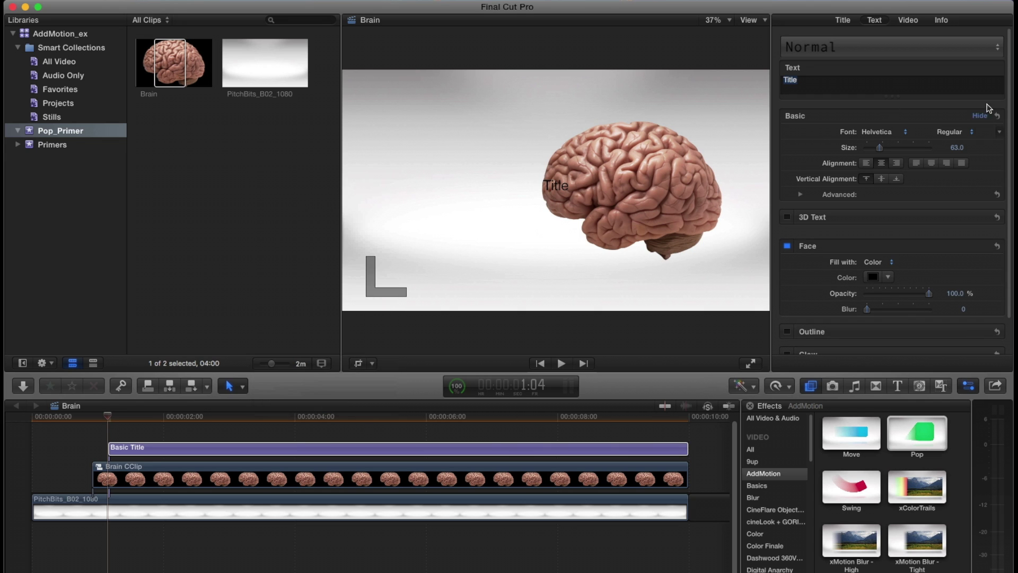
Step: Set the title's font to American Typewriter Bold at size 95
{"action": "left_click", "coordinate": [885, 133]}
{"action": "left_click", "coordinate": [913, 25]}
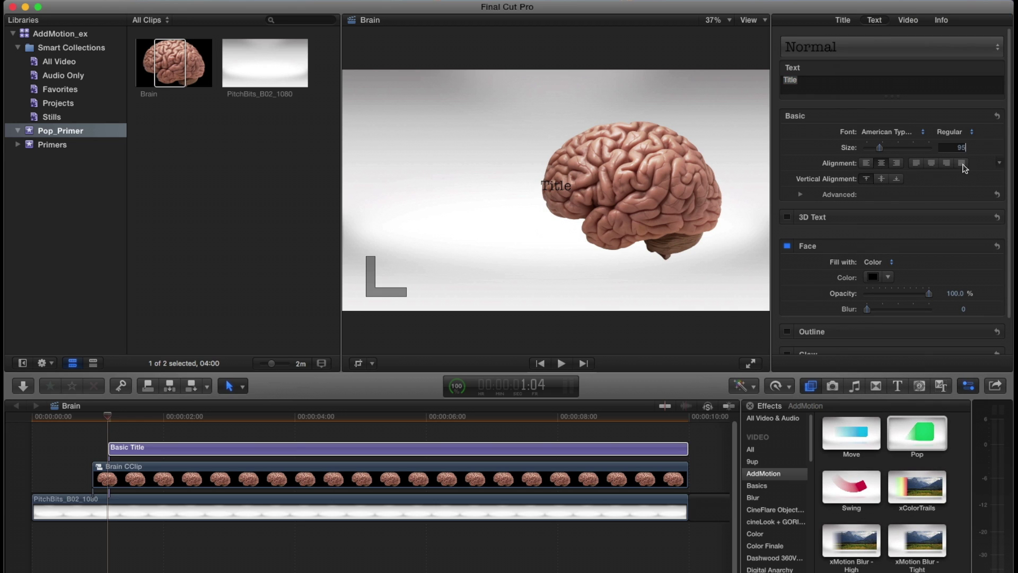
{"action": "key", "text": "Return"}
{"action": "left_click", "coordinate": [953, 131]}
{"action": "left_click", "coordinate": [950, 142]}
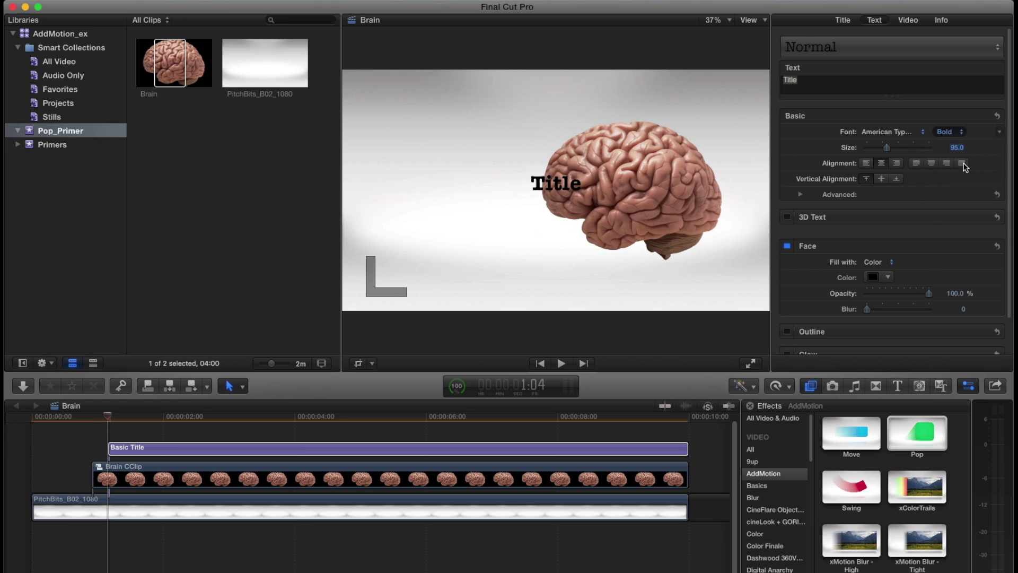
Step: Replace the title's text with "Hey, Brain."
{"action": "type", "text": "Hey"}
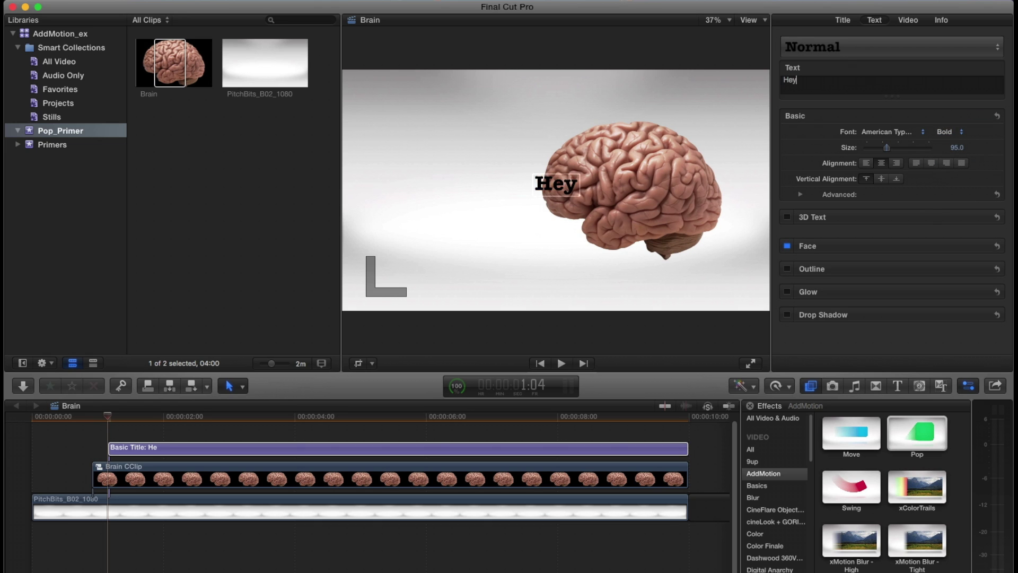
{"action": "type", "text": ", Brain."}
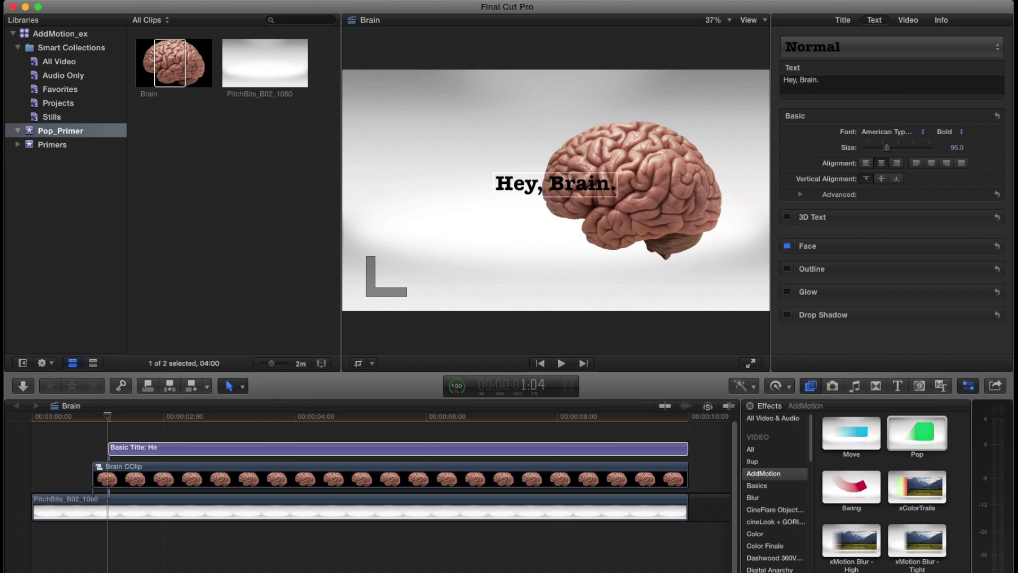
{"action": "key", "text": "Escape"}
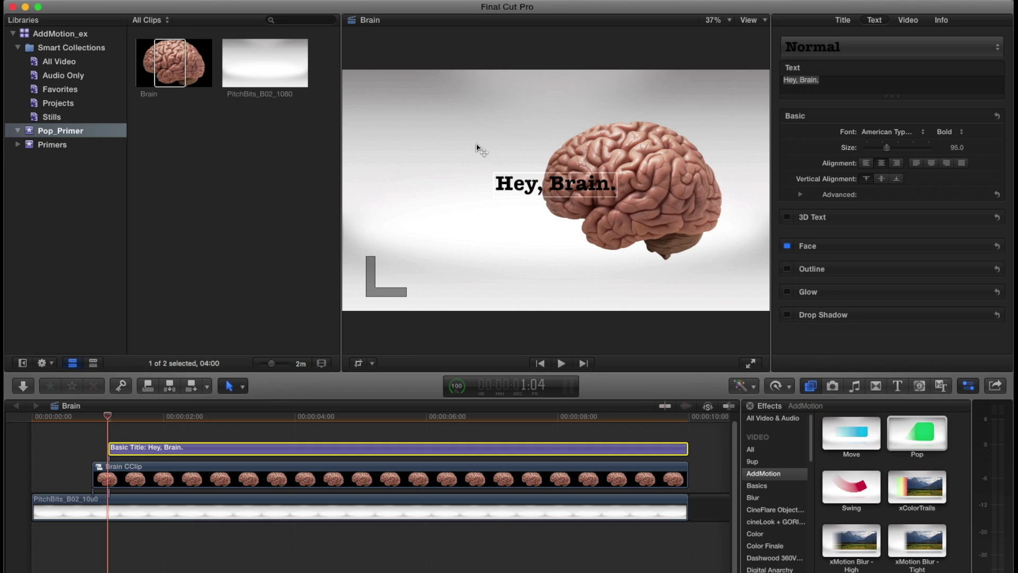
Step: Apply the AddMotion Pop effect to the "Hey, Brain." title and preview its animation
{"action": "left_click_drag", "start_coordinate": [904, 439], "coordinate": [248, 451]}
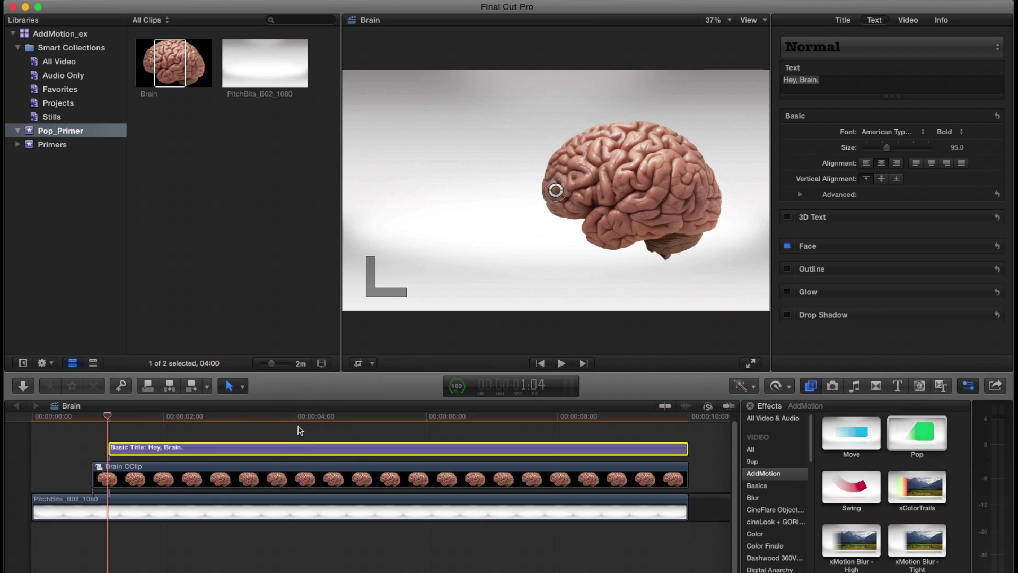
{"action": "key", "text": "space"}
{"action": "key", "text": "space"}
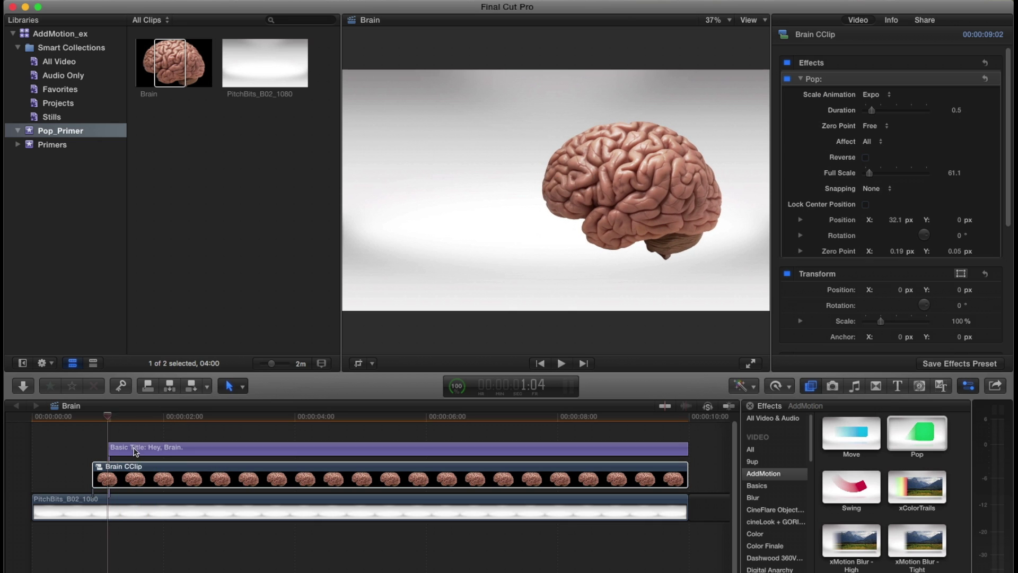
{"action": "key", "text": "space"}
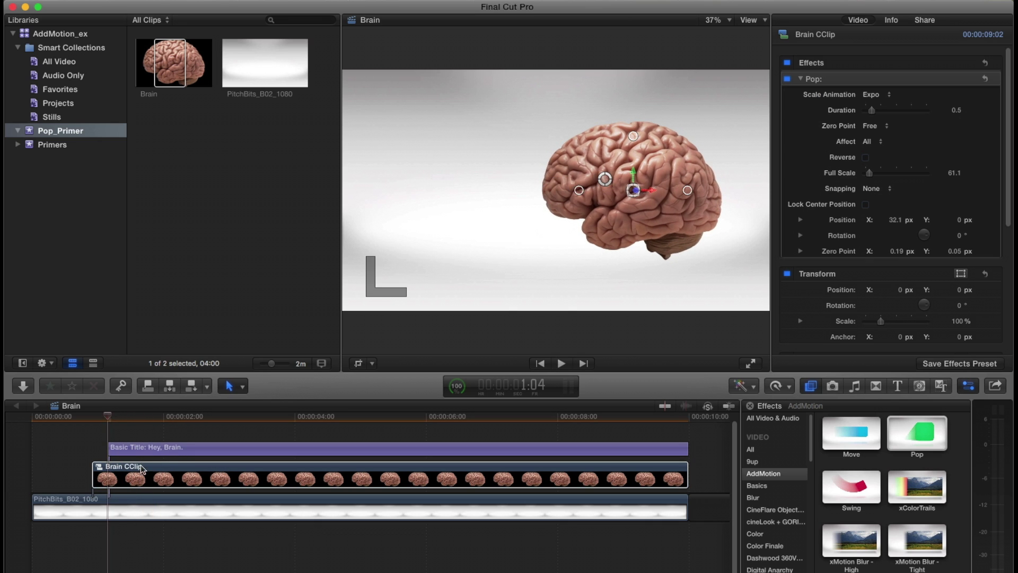
{"action": "key", "text": "space"}
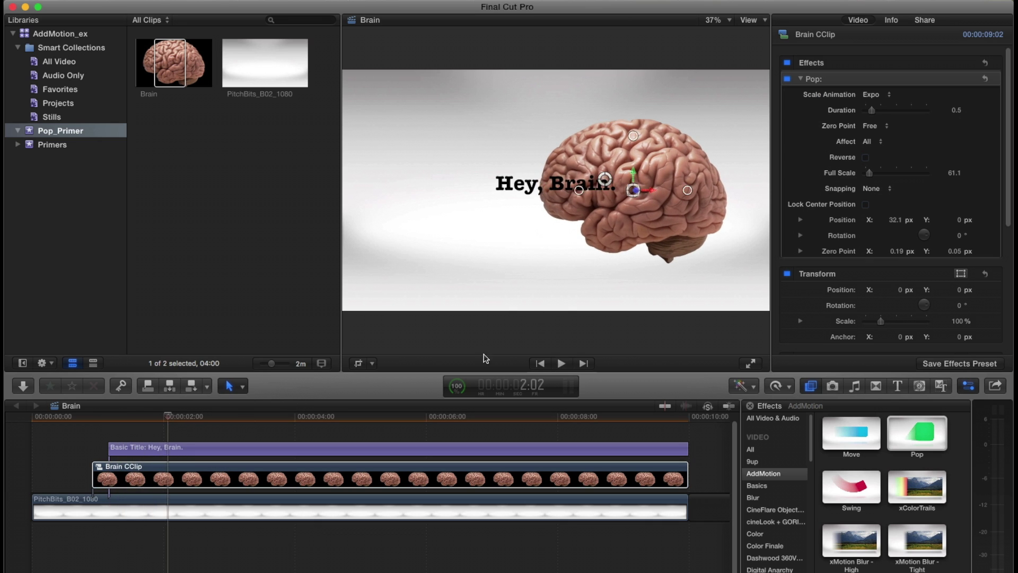
Step: Set the title's Pop Zero Point to Free and move the title beside the brain, at about X -35.8 px, Y 0 px
{"action": "left_click", "coordinate": [208, 447]}
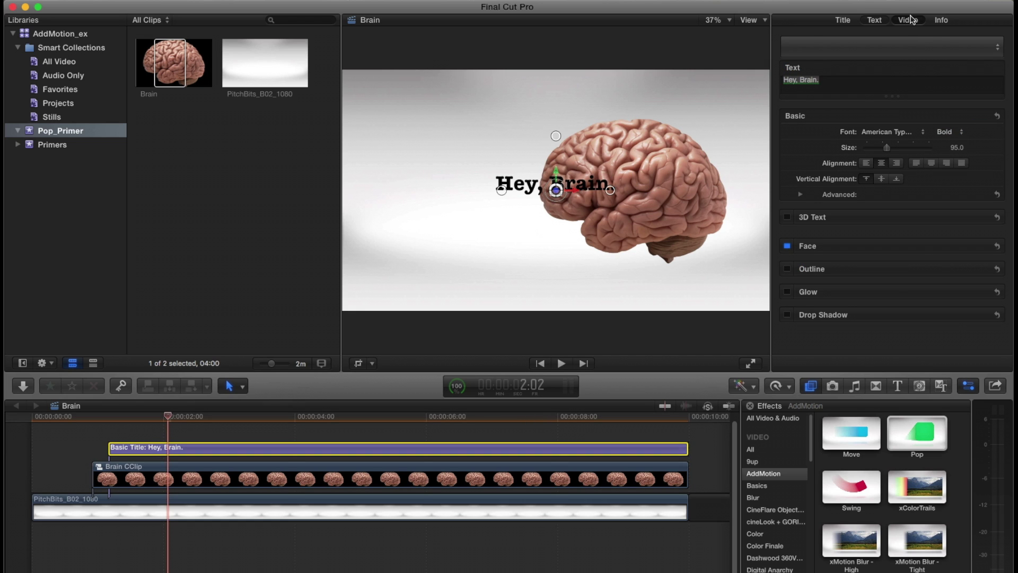
{"action": "left_click", "coordinate": [911, 20]}
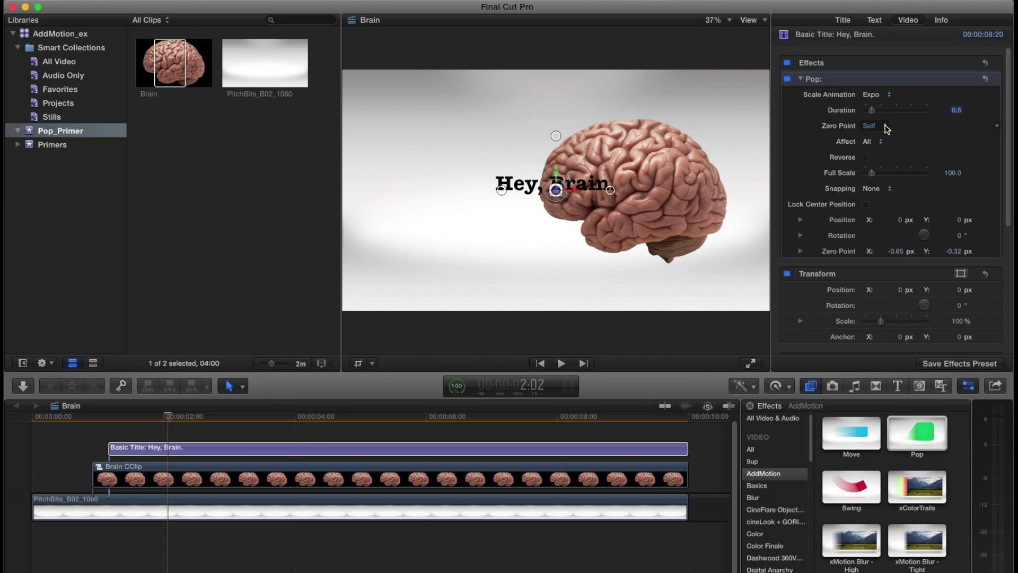
{"action": "left_click", "coordinate": [875, 127]}
{"action": "left_click", "coordinate": [875, 136]}
{"action": "left_click_drag", "start_coordinate": [563, 195], "coordinate": [403, 191]}
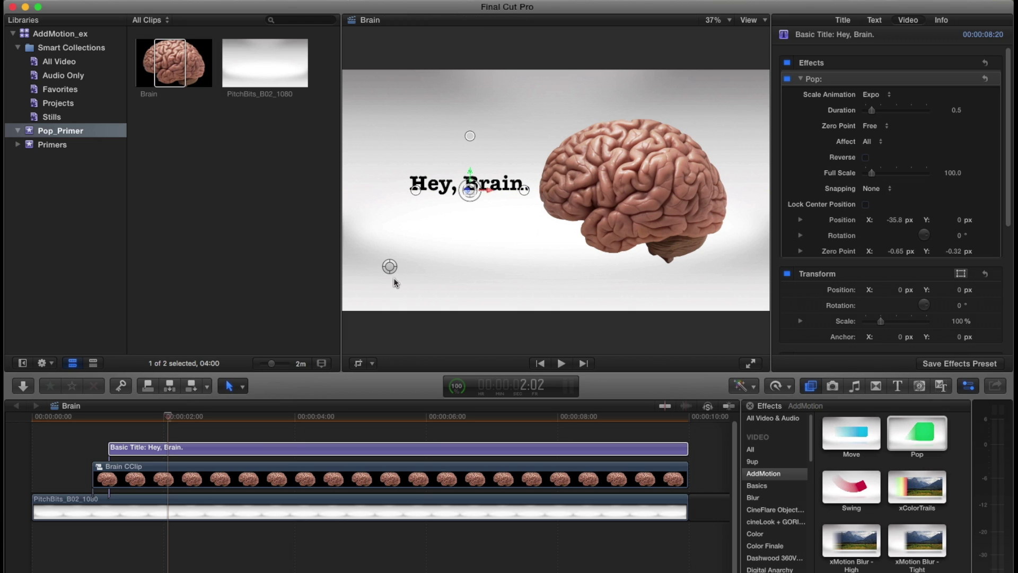
Step: Place the title's zero point on the brain at about X 0.14, Y 0.03 px, and preview the animation
{"action": "left_click_drag", "start_coordinate": [390, 266], "coordinate": [592, 184]}
{"action": "key", "text": "Up"}
{"action": "key", "text": "Up"}
{"action": "key", "text": "space"}
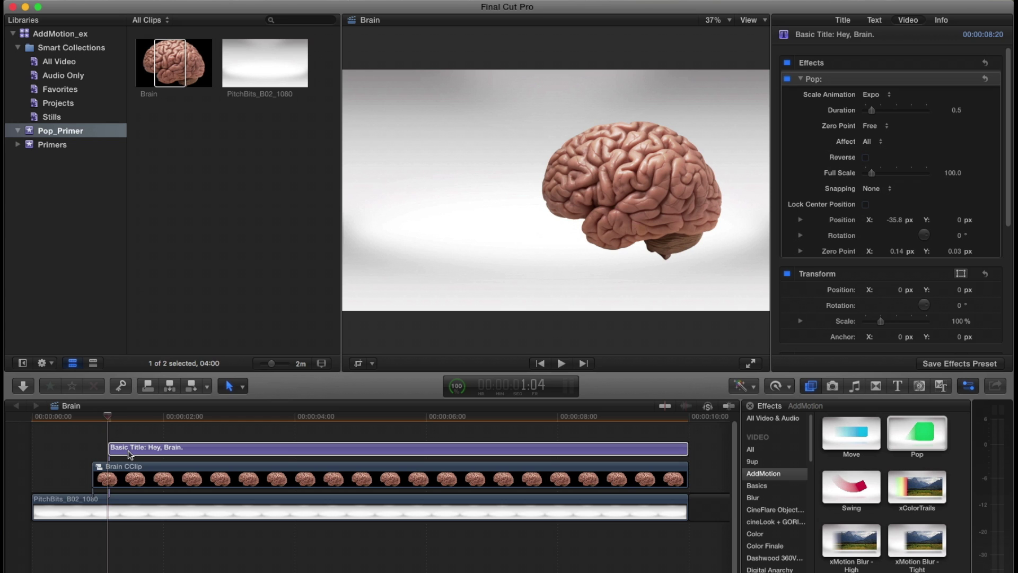
{"action": "key", "text": "Right"}
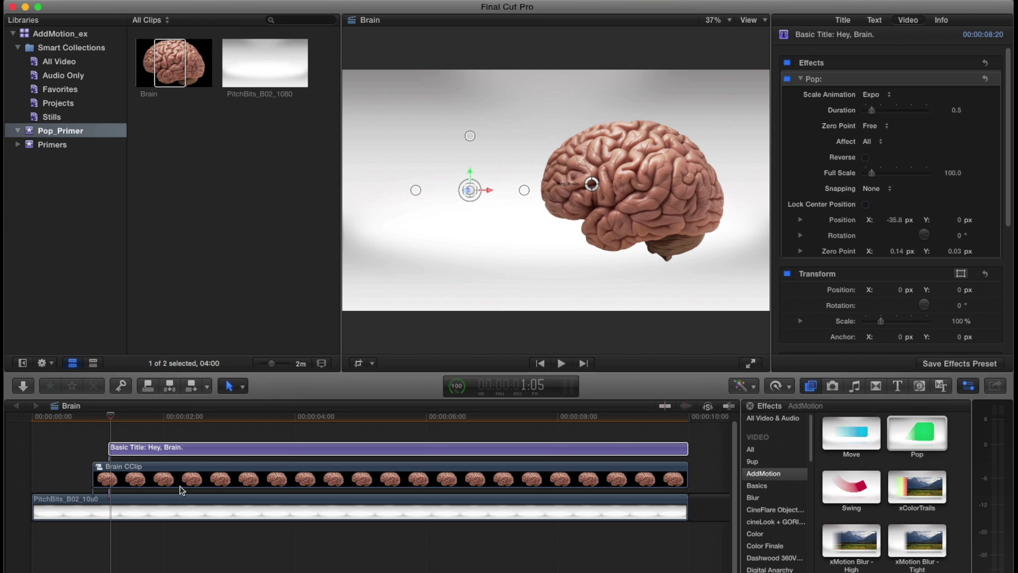
Step: Move the Brain CClip above the title in the timeline and preview the title popping out from behind the brain
{"action": "left_click_drag", "start_coordinate": [163, 484], "coordinate": [164, 465]}
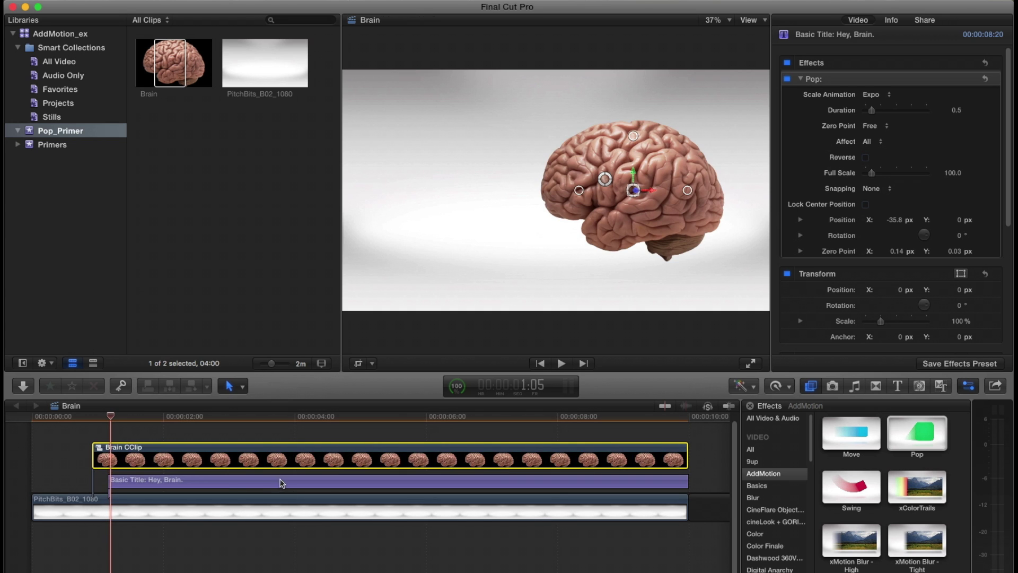
{"action": "key", "text": "space"}
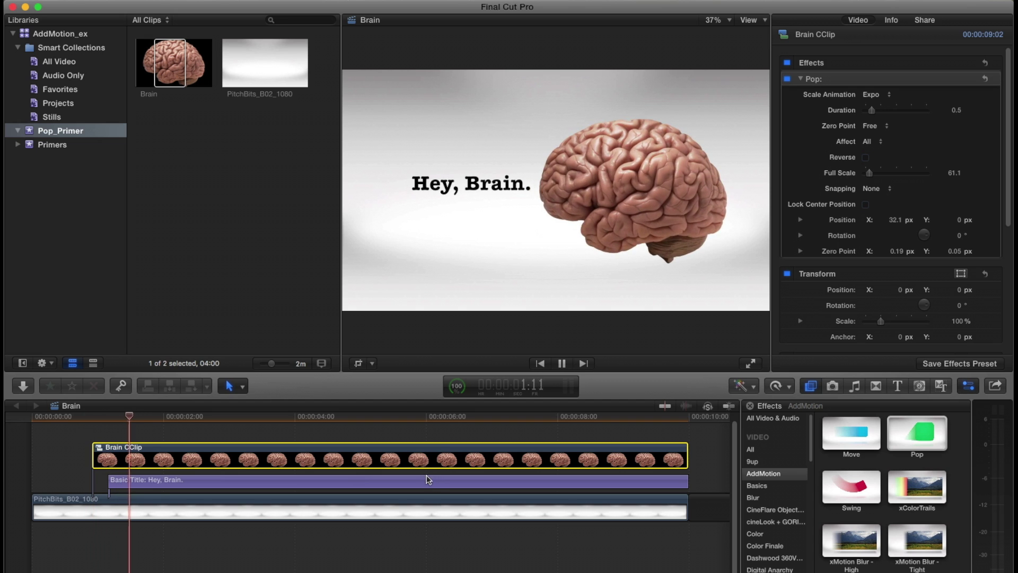
{"action": "key", "text": "space"}
{"action": "key", "text": "Up"}
{"action": "key", "text": "Up"}
{"action": "key", "text": "space"}
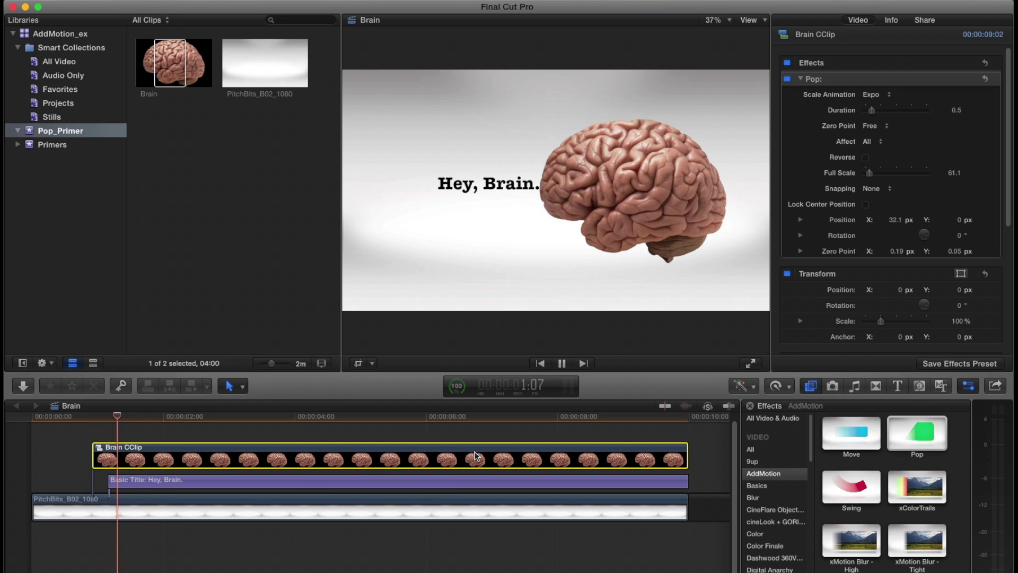
{"action": "key", "text": "space"}
Step: Set the title's Pop Scale Animation to Skid and preview the animation
{"action": "left_click", "coordinate": [250, 479]}
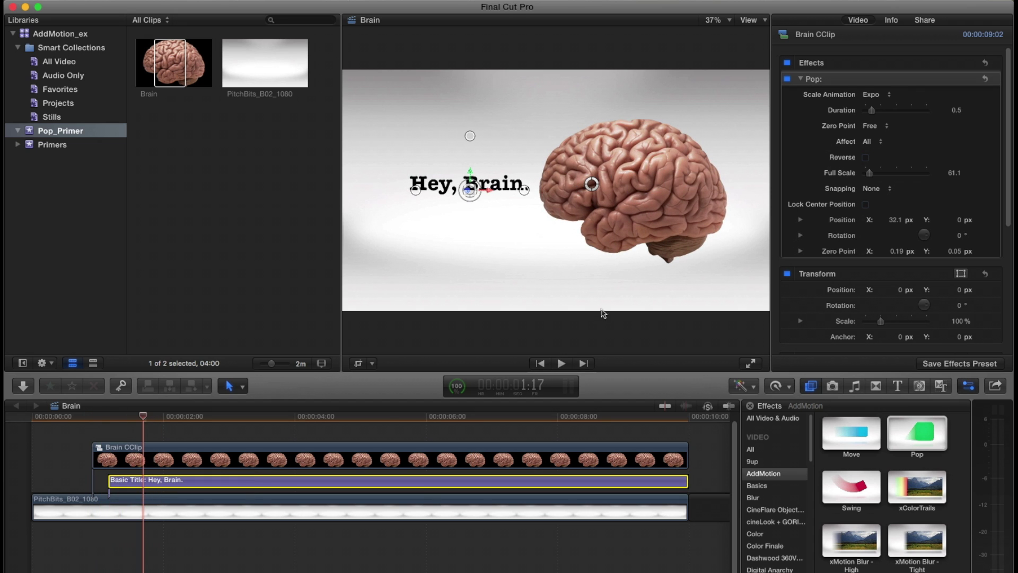
{"action": "left_click", "coordinate": [879, 94]}
{"action": "left_click", "coordinate": [925, 104]}
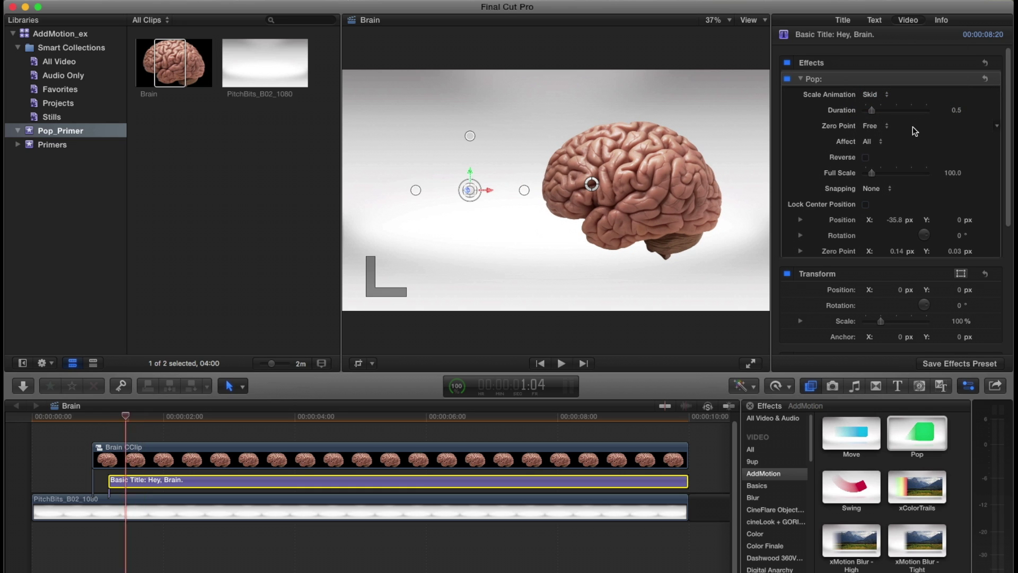
{"action": "key", "text": "/"}
{"action": "key", "text": "space"}
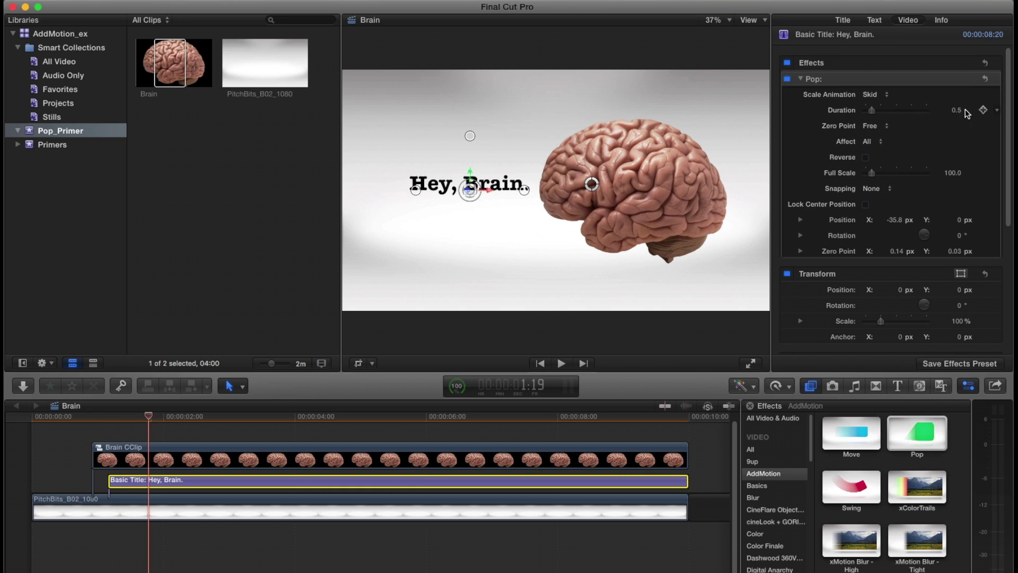
Step: Set the title's Pop Duration to 1.0 and Scale Animation to Elastic, and preview the animation
{"action": "left_click", "coordinate": [961, 110]}
{"action": "type", "text": "1"}
{"action": "key", "text": "Return"}
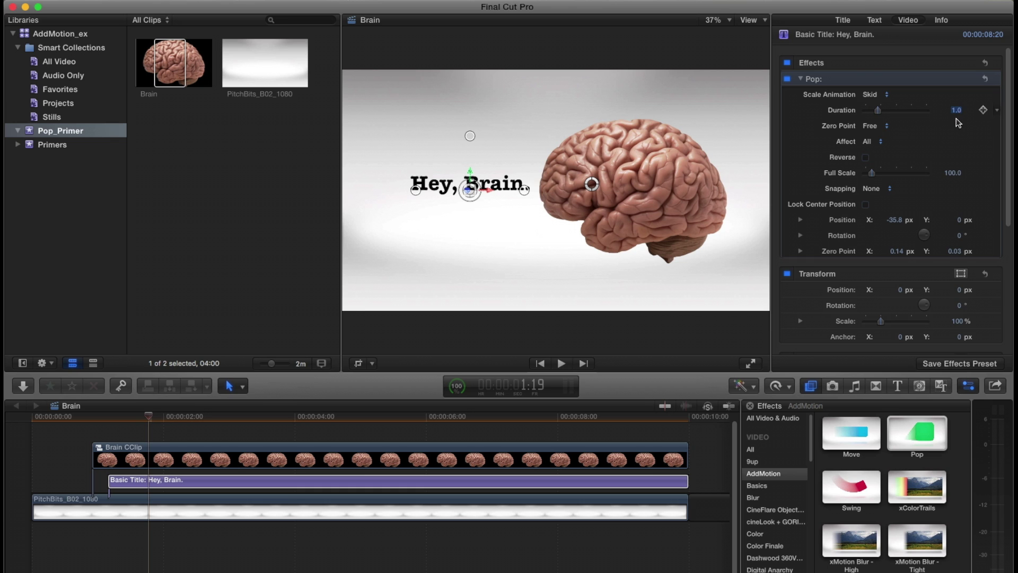
{"action": "left_click", "coordinate": [886, 94]}
{"action": "left_click", "coordinate": [914, 126]}
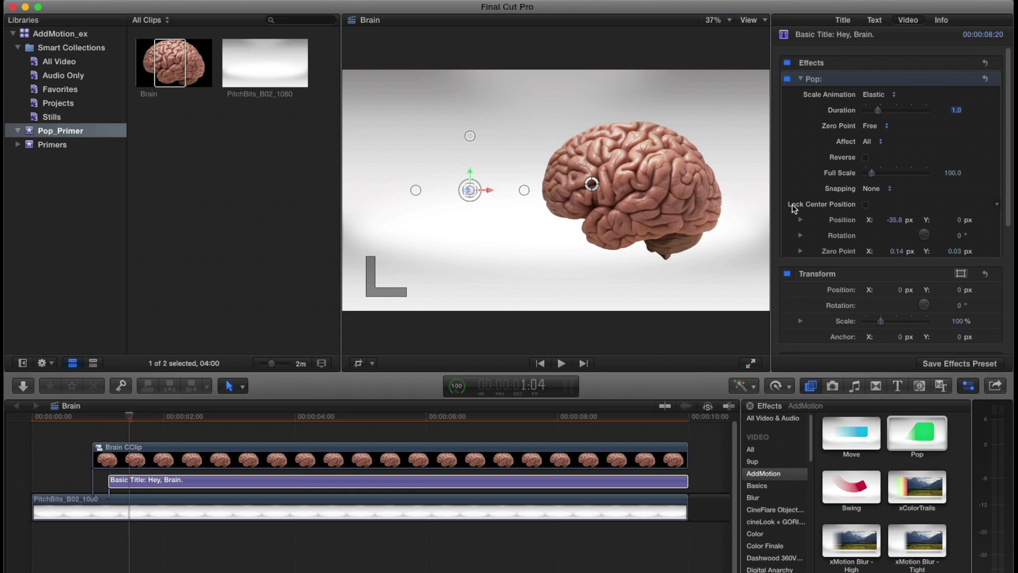
{"action": "key", "text": "space"}
{"action": "key", "text": "space"}
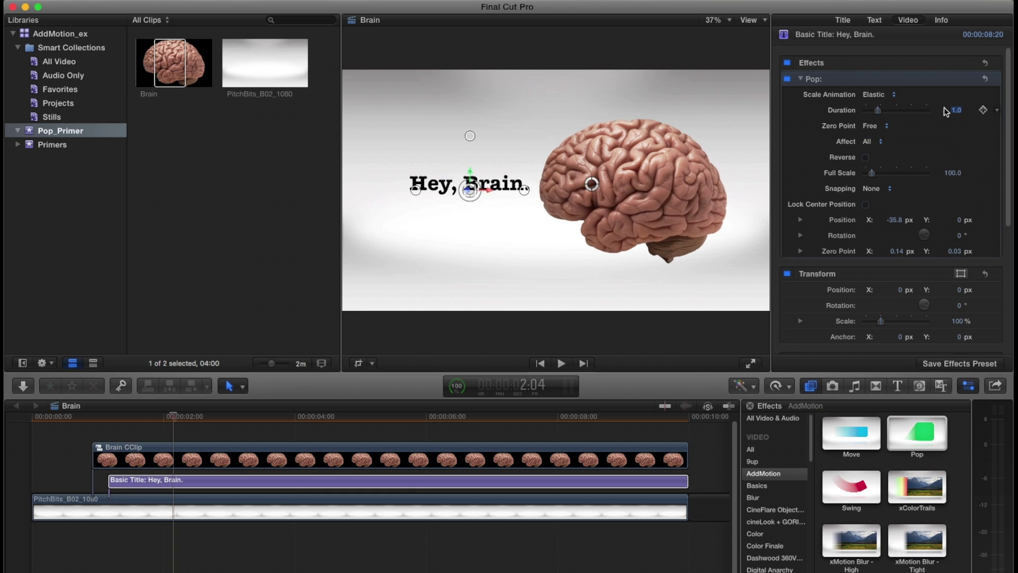
Step: Set the title's Pop Duration to 1.5 and preview the animation
{"action": "type", "text": "1.5"}
{"action": "key", "text": "Return"}
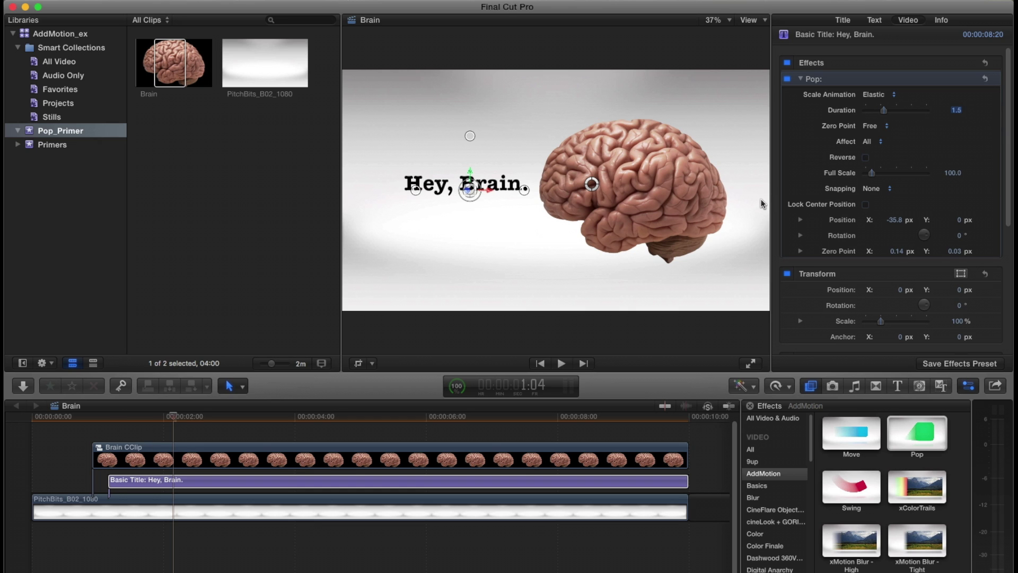
{"action": "key", "text": "space"}
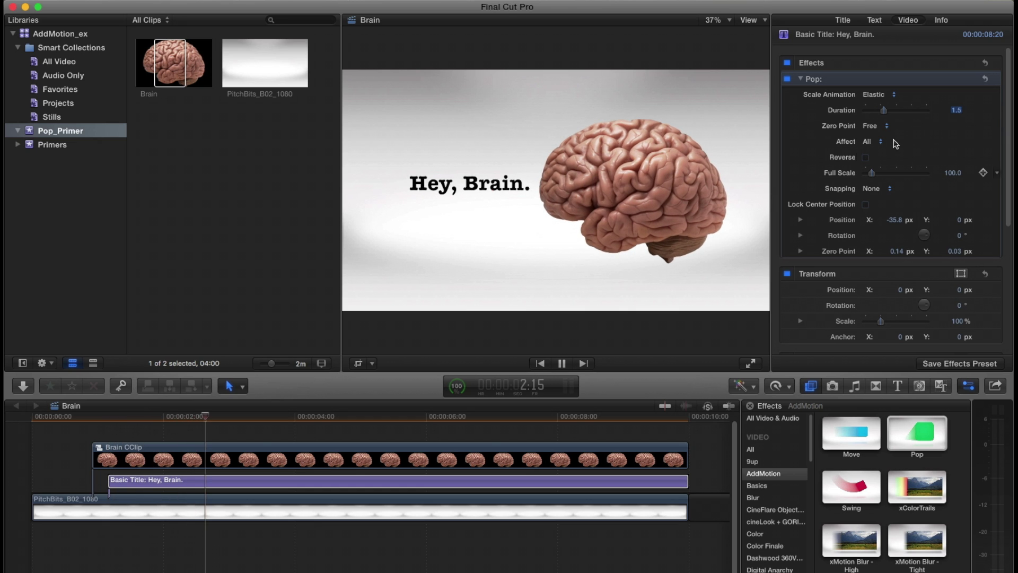
{"action": "key", "text": "space"}
Step: Set the title's Scale Animation to Double Back and its Duration to 1.0, and preview the animation
{"action": "left_click", "coordinate": [875, 94]}
{"action": "left_click", "coordinate": [902, 74]}
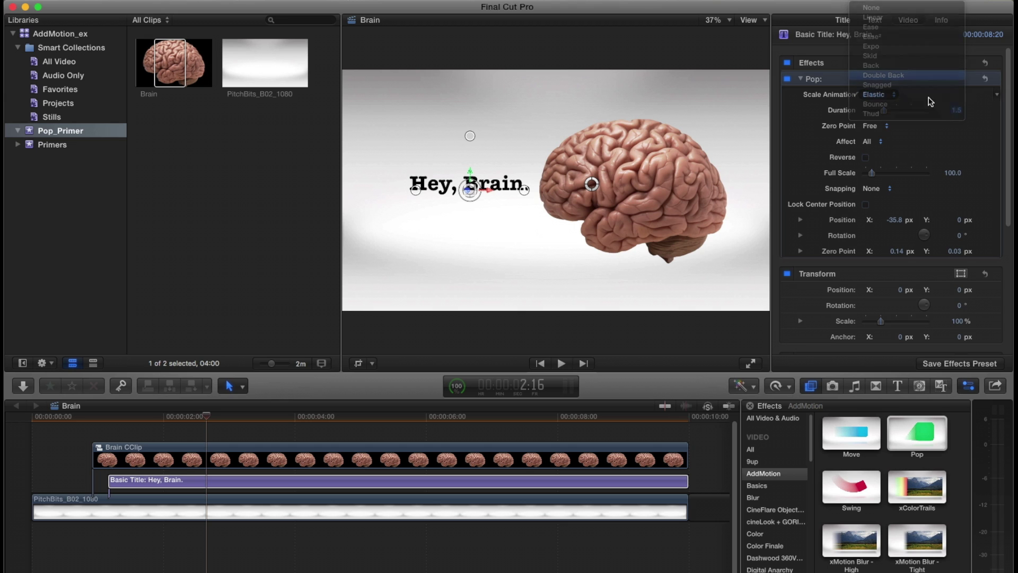
{"action": "left_click", "coordinate": [957, 110]}
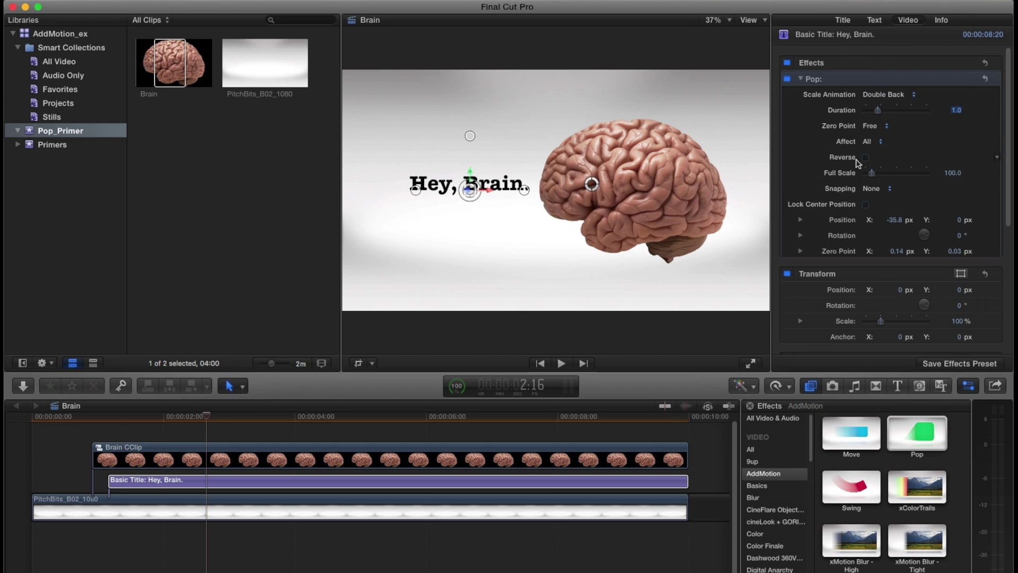
{"action": "key", "text": "l"}
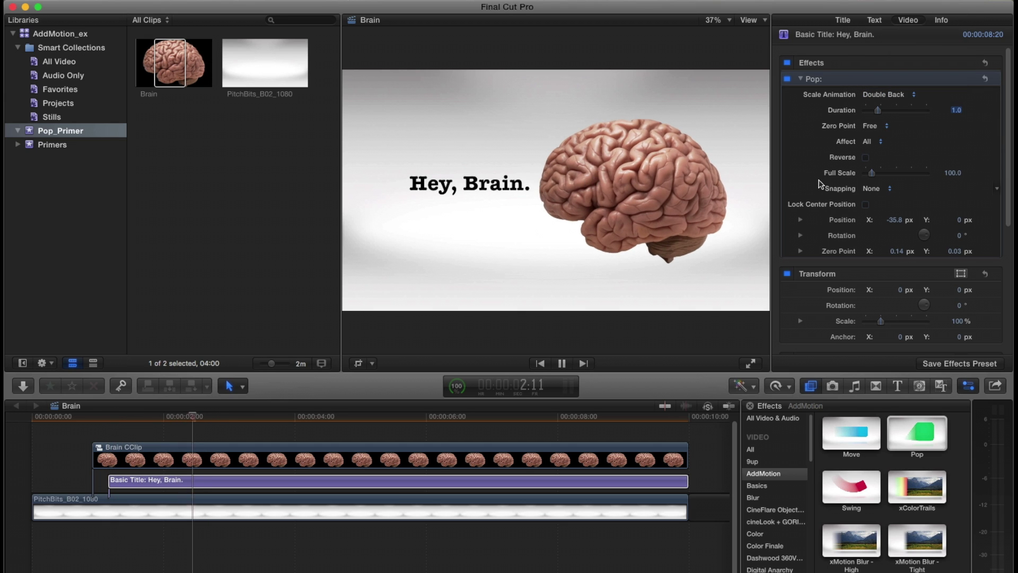
{"action": "key", "text": "space"}
{"action": "key", "text": "Up"}
{"action": "key", "text": "space"}
{"action": "key", "text": "space"}
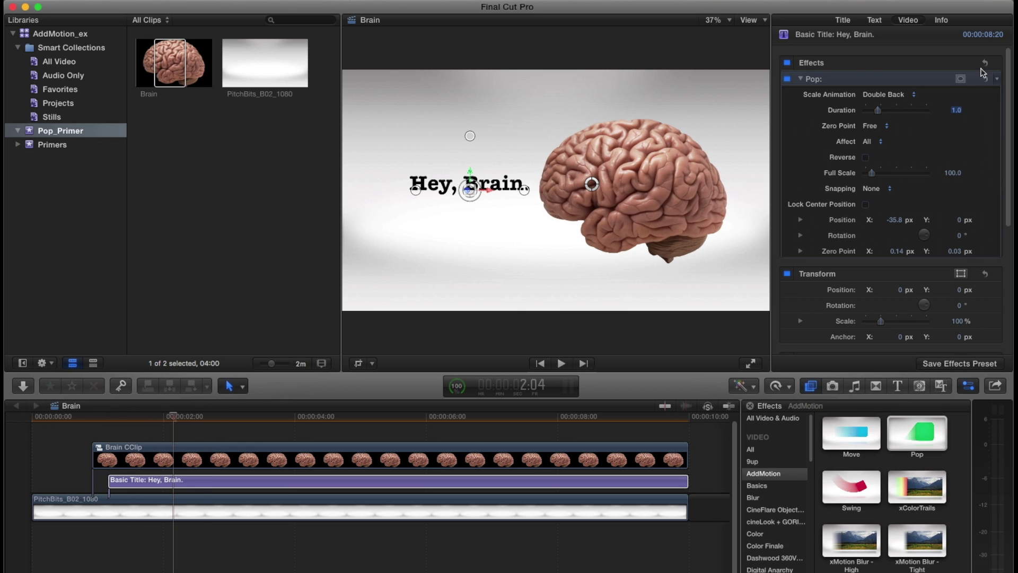
Step: Set the title's Scale Animation to Expo and its Duration to 0.5
{"action": "left_click", "coordinate": [901, 94]}
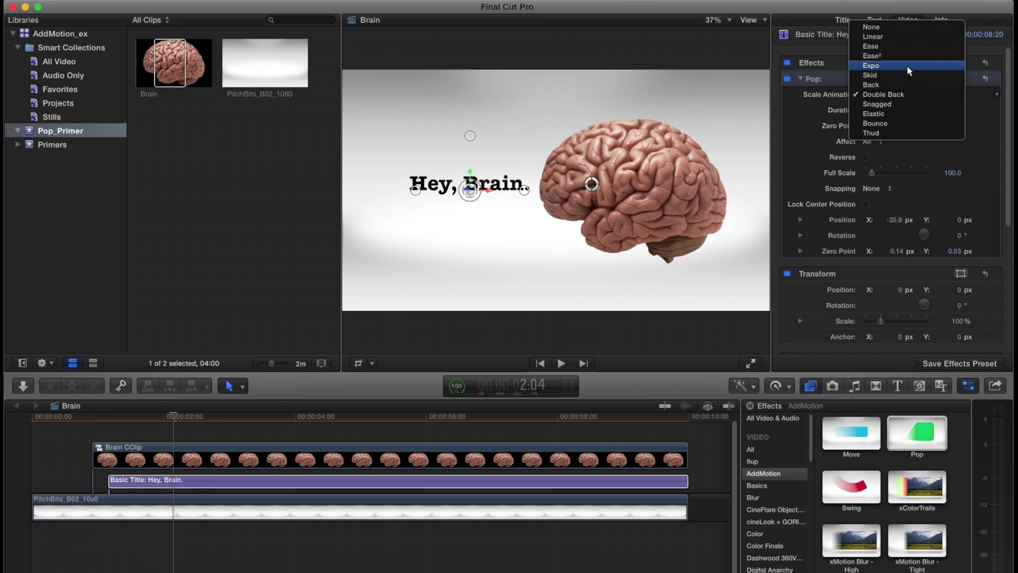
{"action": "left_click", "coordinate": [902, 94]}
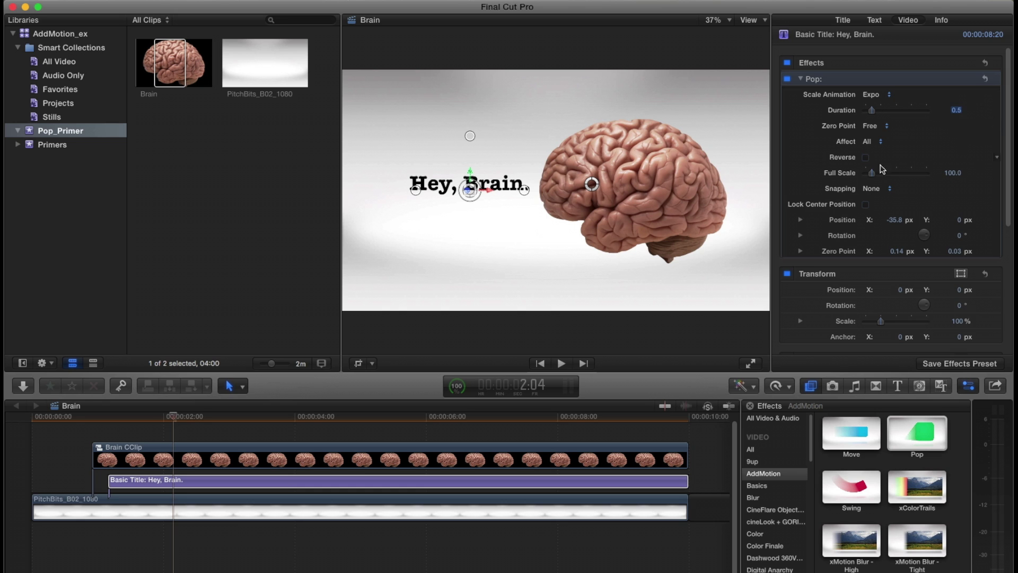
Step: Move the brain clip and the title together about half a second earlier on the timeline, and preview the animation
{"action": "key", "text": "l"}
{"action": "key", "text": "l"}
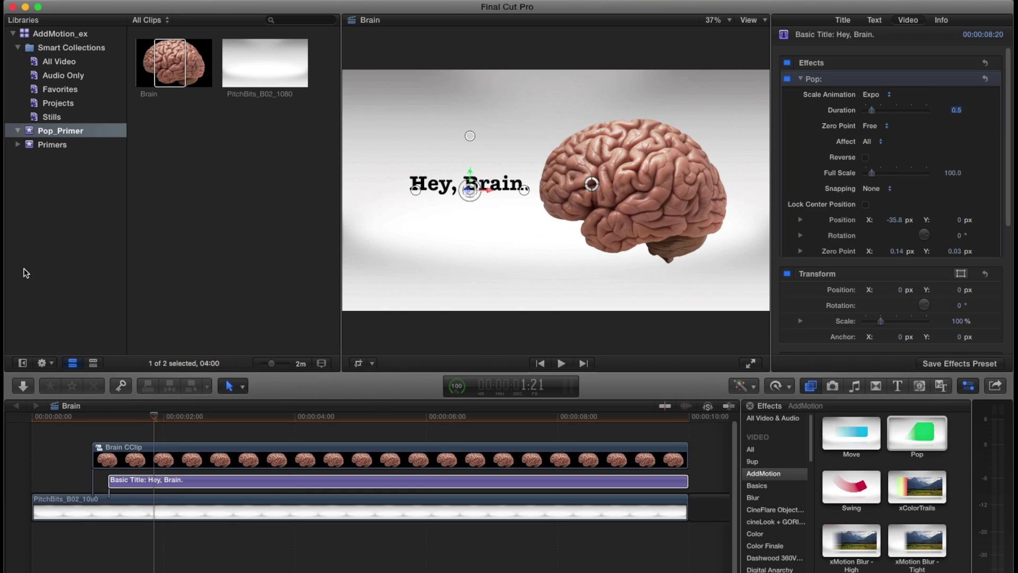
{"action": "key", "text": "l"}
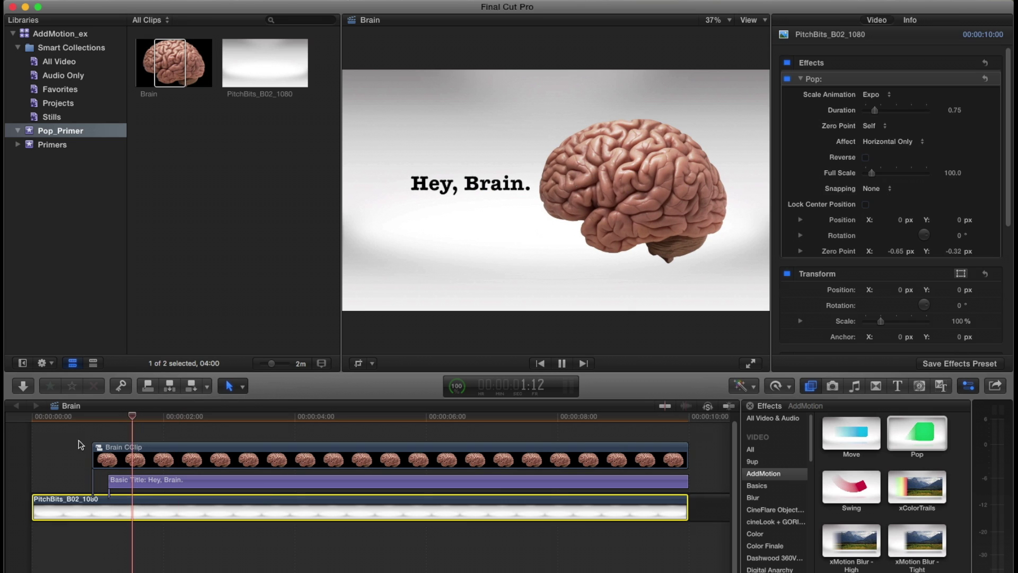
{"action": "left_click_drag", "start_coordinate": [72, 447], "coordinate": [107, 484]}
{"action": "left_click", "coordinate": [15, 417]}
{"action": "key", "text": "space"}
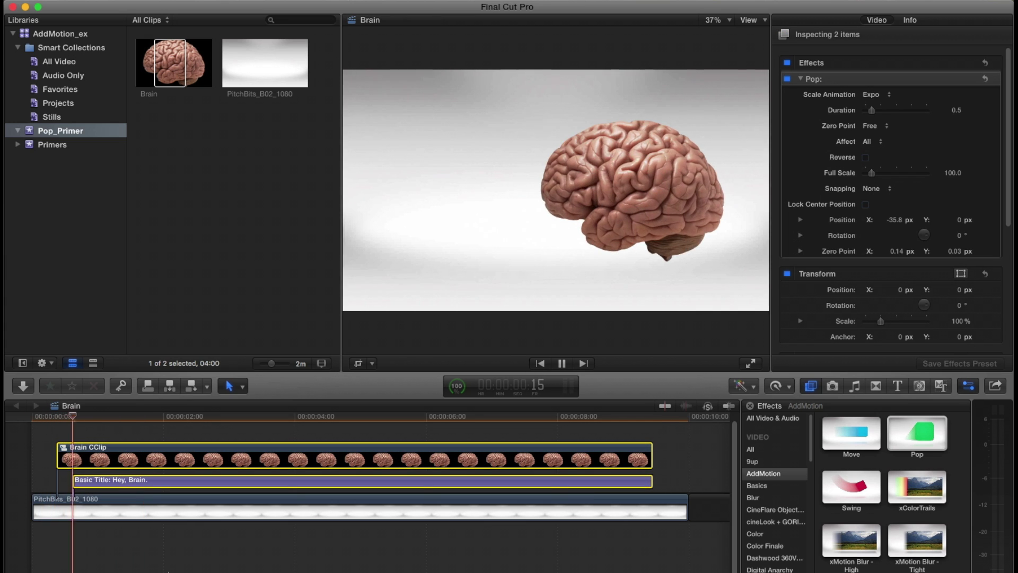
{"action": "key", "text": "space"}
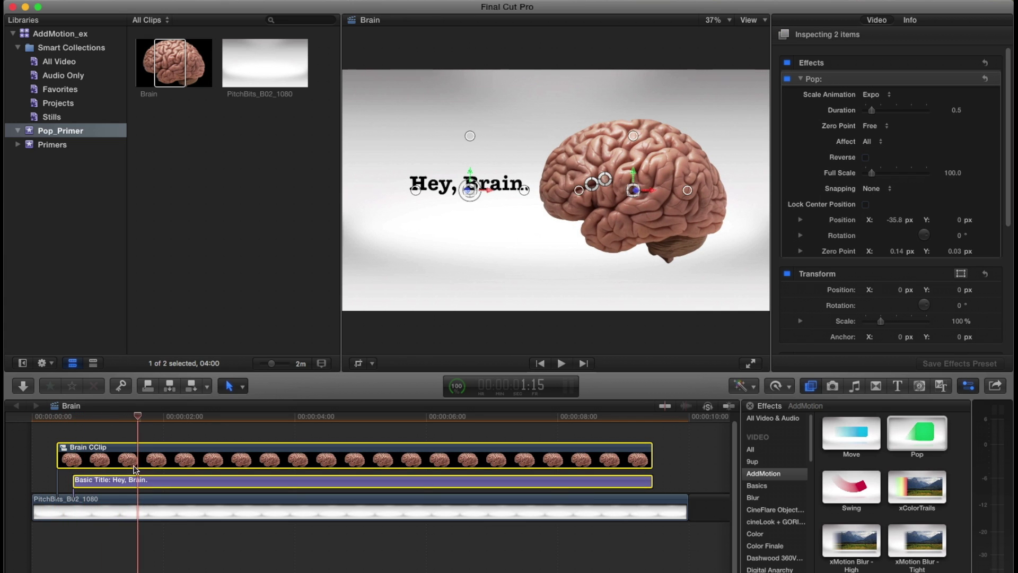
Step: Split the Brain CClip at 1:15, turn on Reverse in its second part's Pop effect, and preview the exit
{"action": "left_click", "coordinate": [129, 447]}
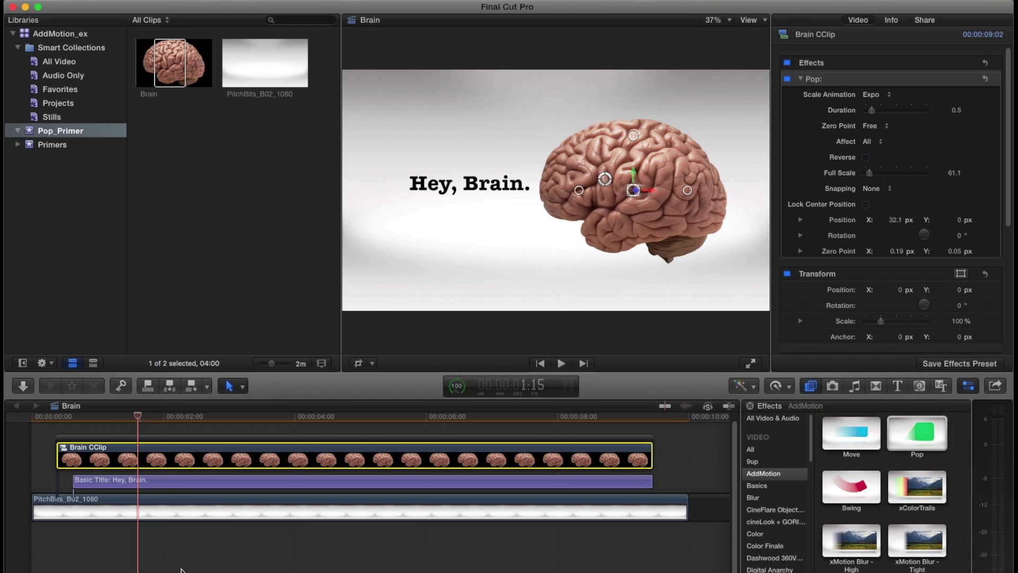
{"action": "key", "text": "super+b"}
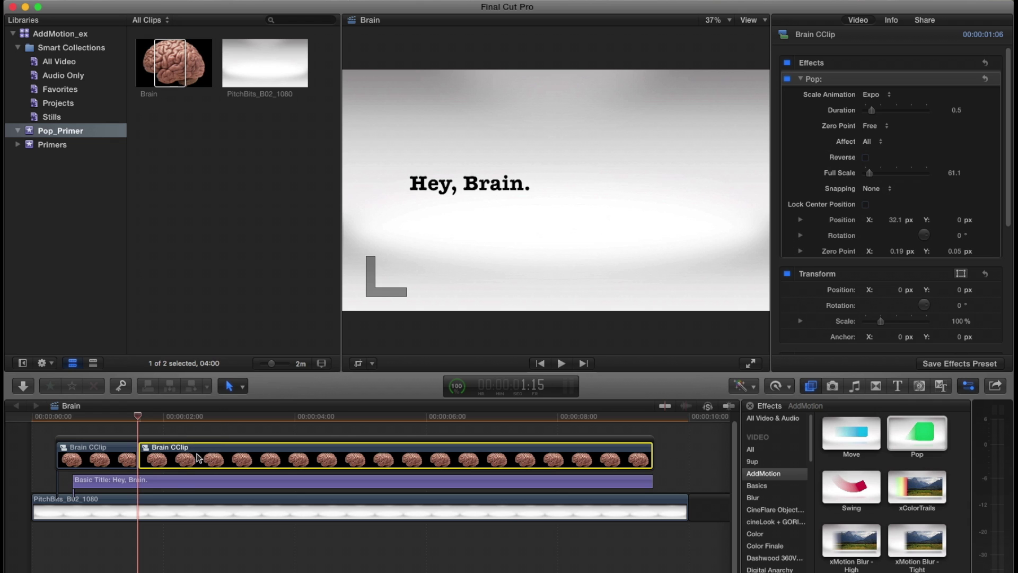
{"action": "key", "text": "space"}
{"action": "key", "text": "space"}
{"action": "key", "text": "Up"}
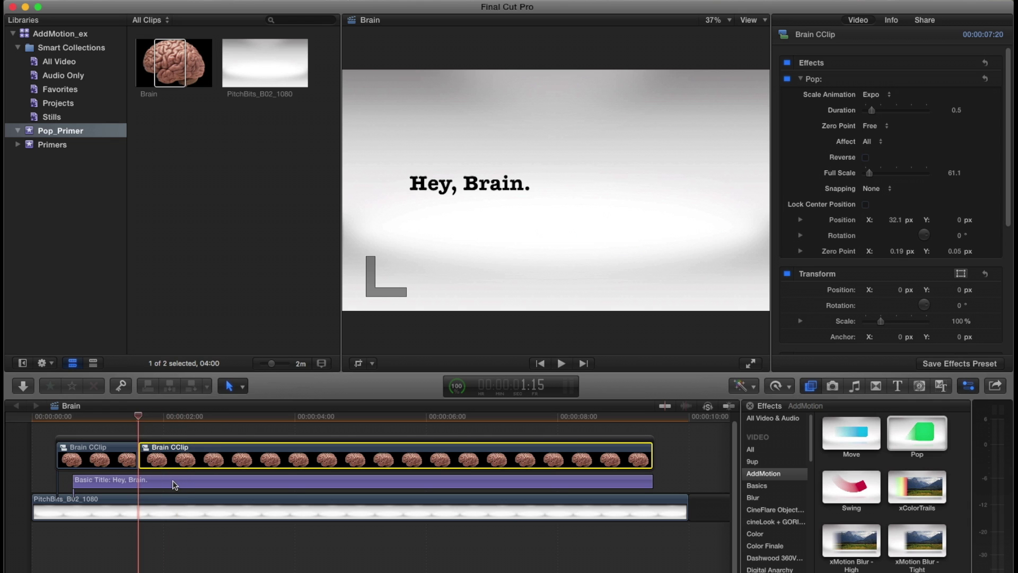
{"action": "left_click", "coordinate": [865, 158]}
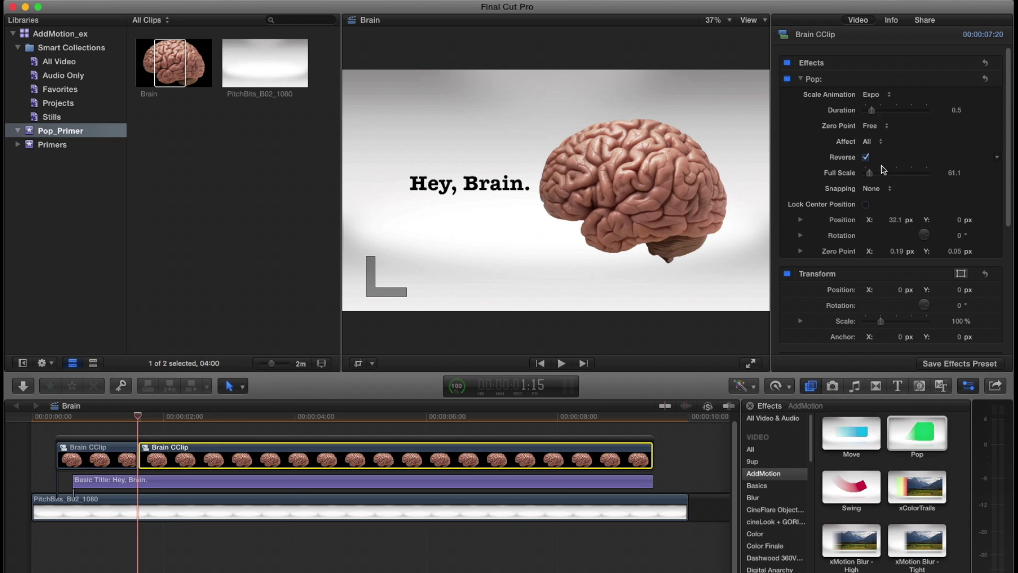
{"action": "key", "text": "space"}
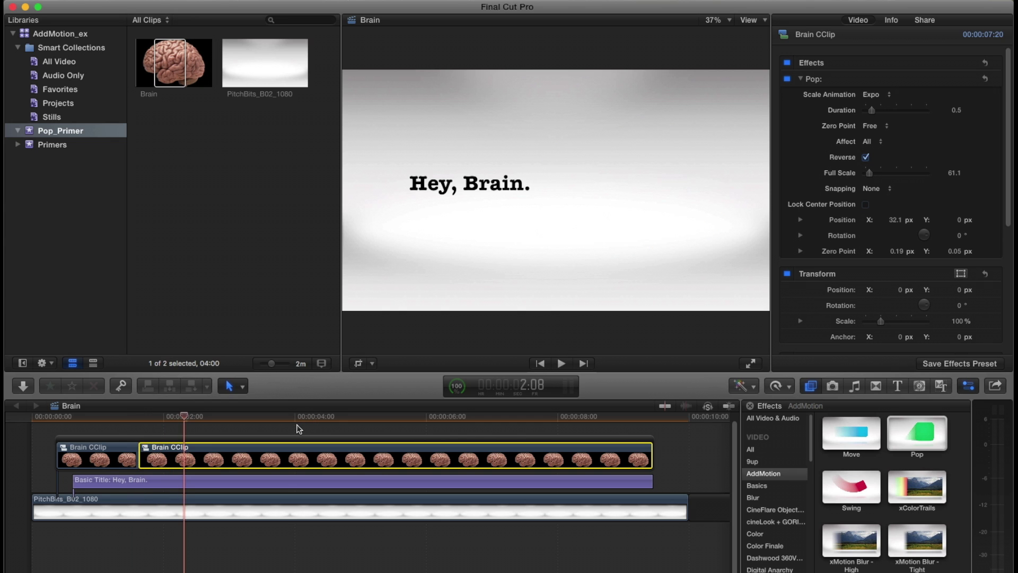
{"action": "key", "text": "shift+slash"}
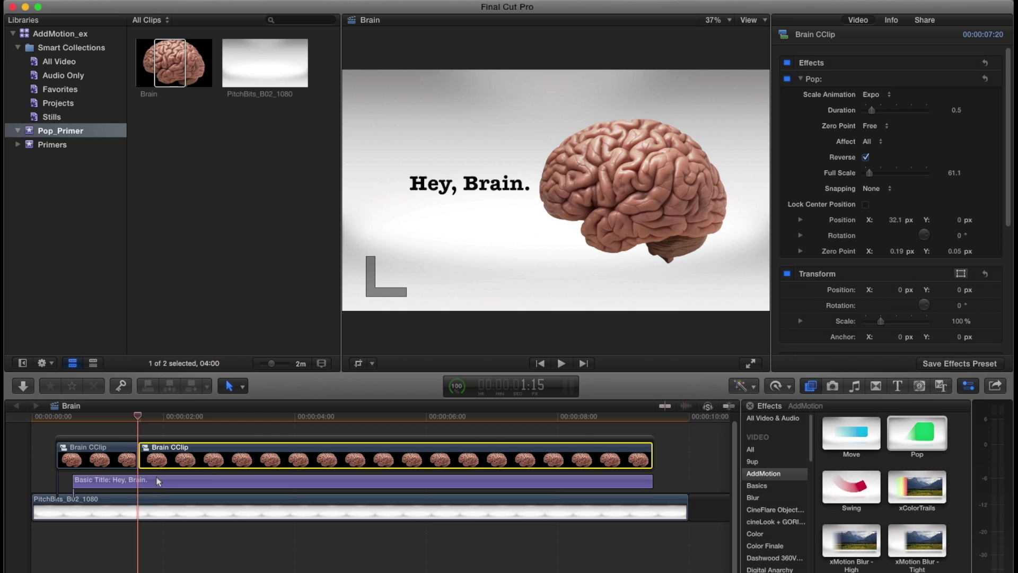
Step: Place the title in its own storyline and split it at 1:15
{"action": "left_click", "coordinate": [175, 480]}
{"action": "key", "text": "super+g"}
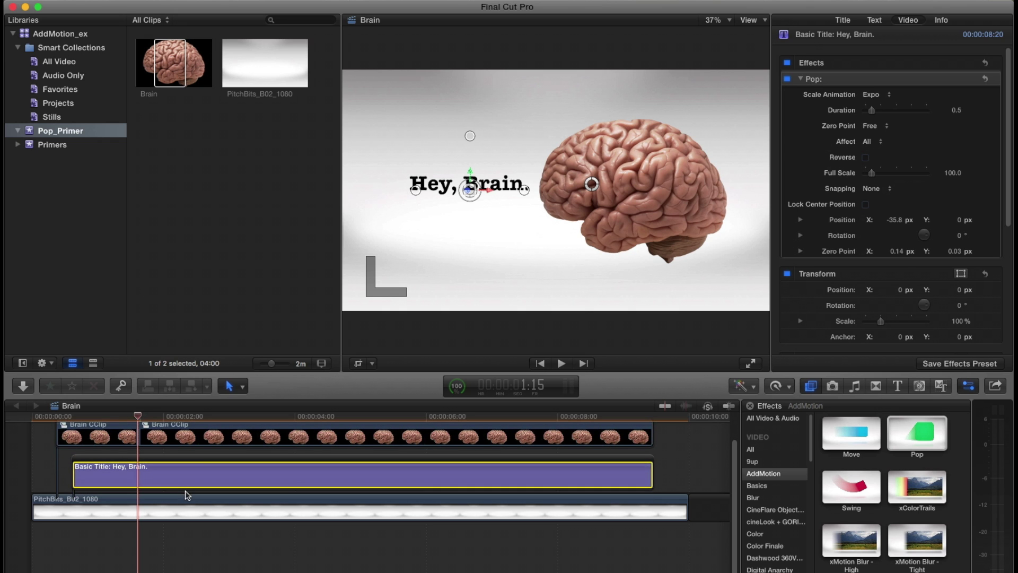
{"action": "key", "text": "super+b"}
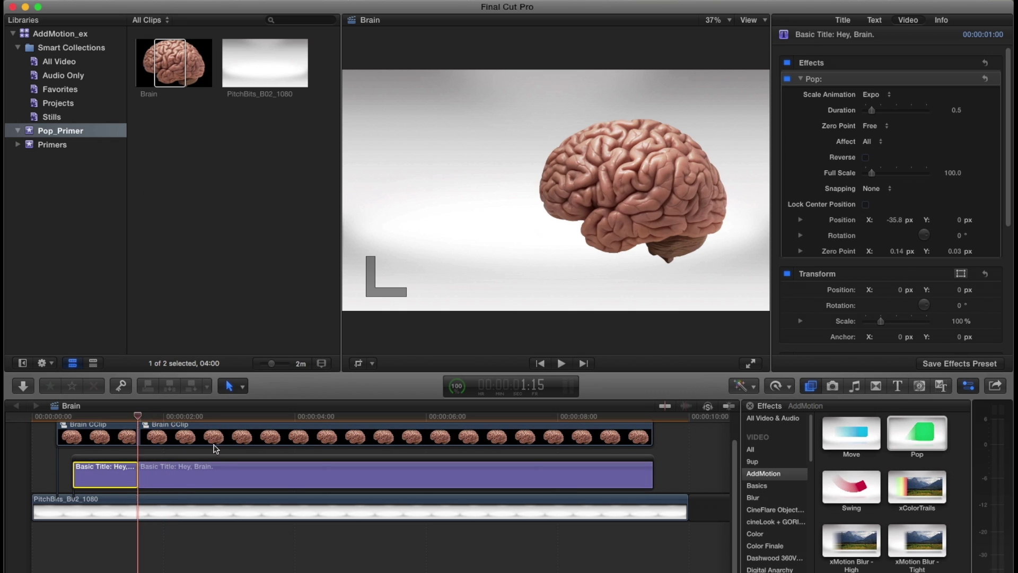
Step: Turn on Reverse in the Pop effect of the title's second part, and preview the sequence from the start
{"action": "left_click", "coordinate": [238, 466]}
{"action": "left_click", "coordinate": [865, 157]}
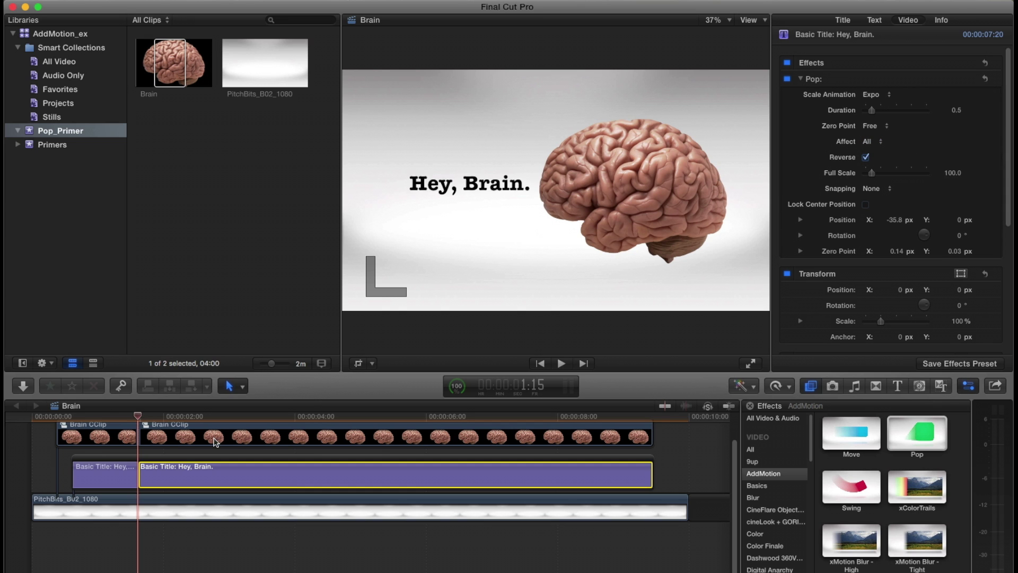
{"action": "key", "text": "Home"}
{"action": "key", "text": "space"}
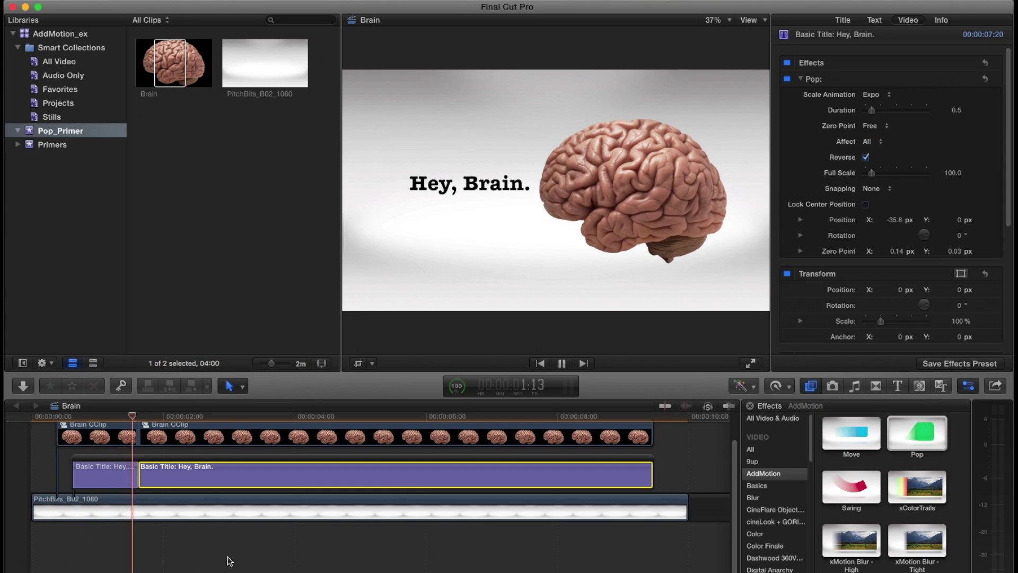
{"action": "key", "text": "space"}
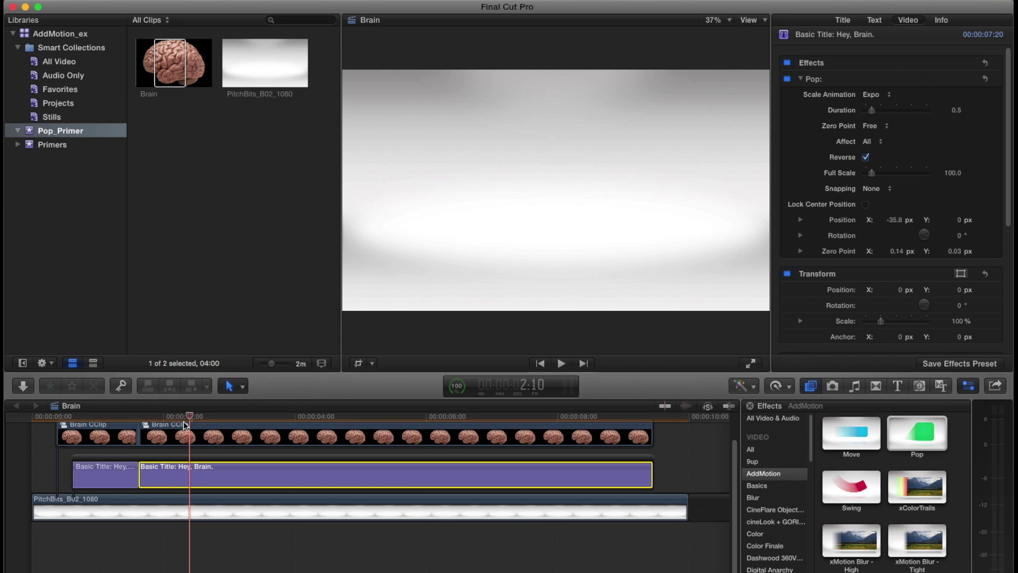
Step: Trim the title's first part to 19 frames and set the second part's Scale Animation to Back
{"action": "left_click_drag", "start_coordinate": [132, 475], "coordinate": [123, 476]}
{"action": "left_click", "coordinate": [191, 489]}
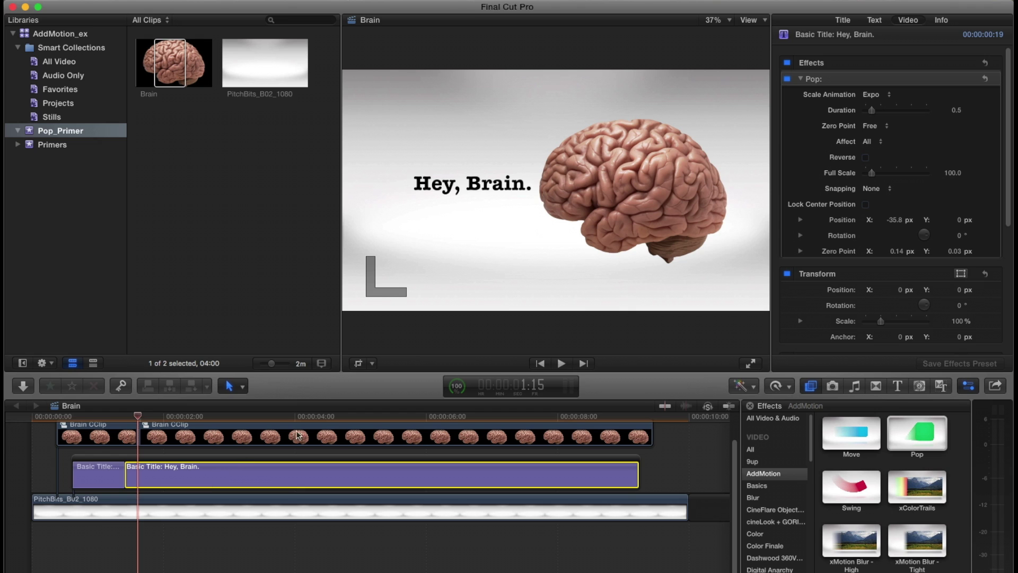
{"action": "left_click", "coordinate": [872, 95]}
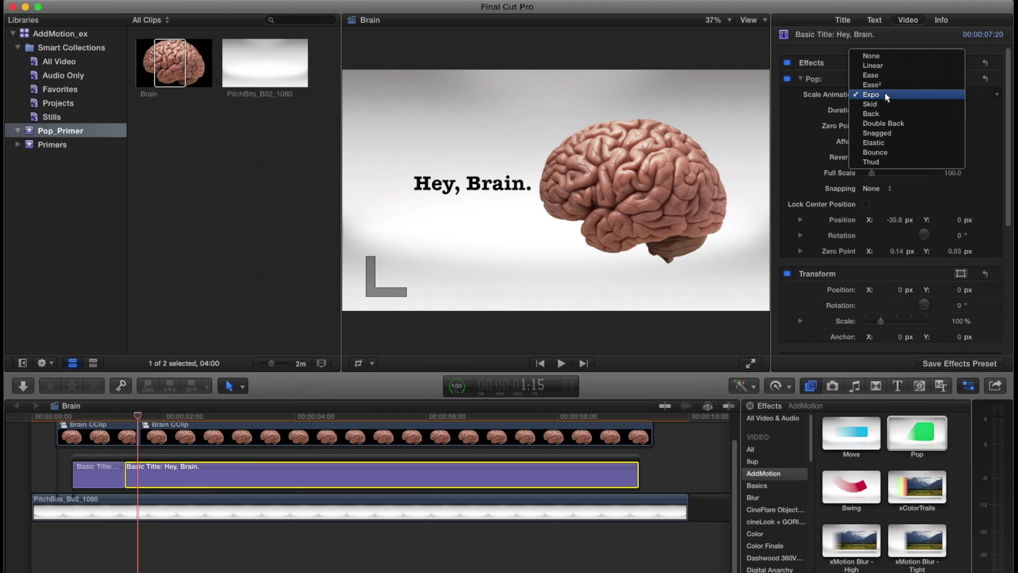
{"action": "left_click", "coordinate": [875, 108]}
Step: Set the Scale Animation of the second brain clip to Back and preview the animation
{"action": "left_click", "coordinate": [207, 436]}
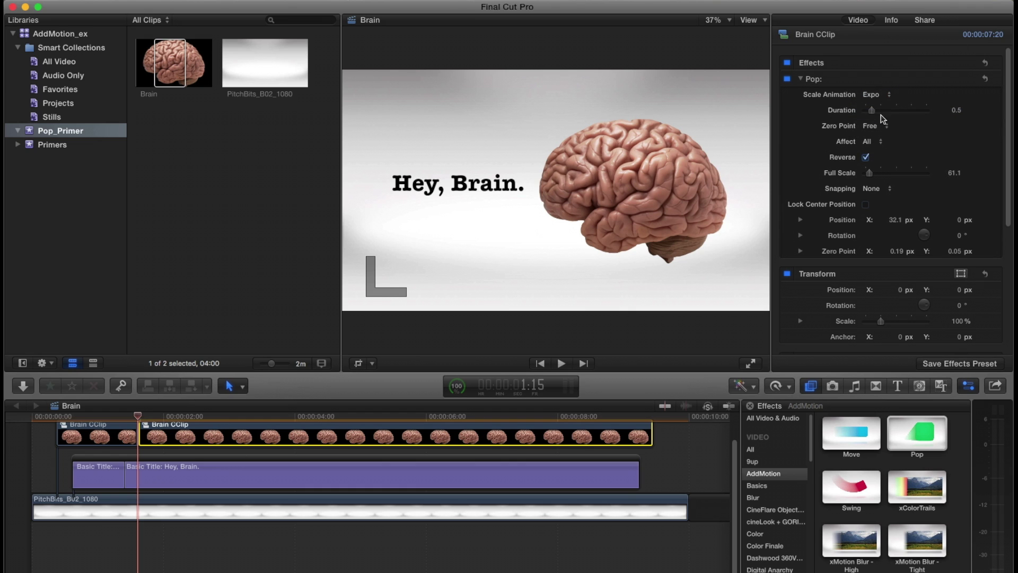
{"action": "left_click", "coordinate": [880, 95]}
{"action": "left_click", "coordinate": [780, 201]}
{"action": "left_click", "coordinate": [58, 416]}
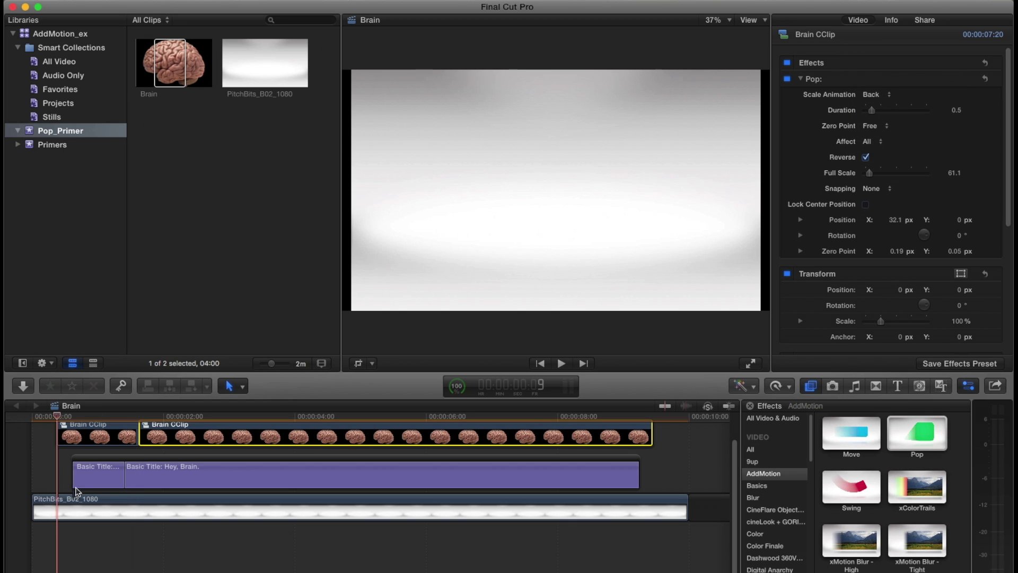
{"action": "key", "text": "space"}
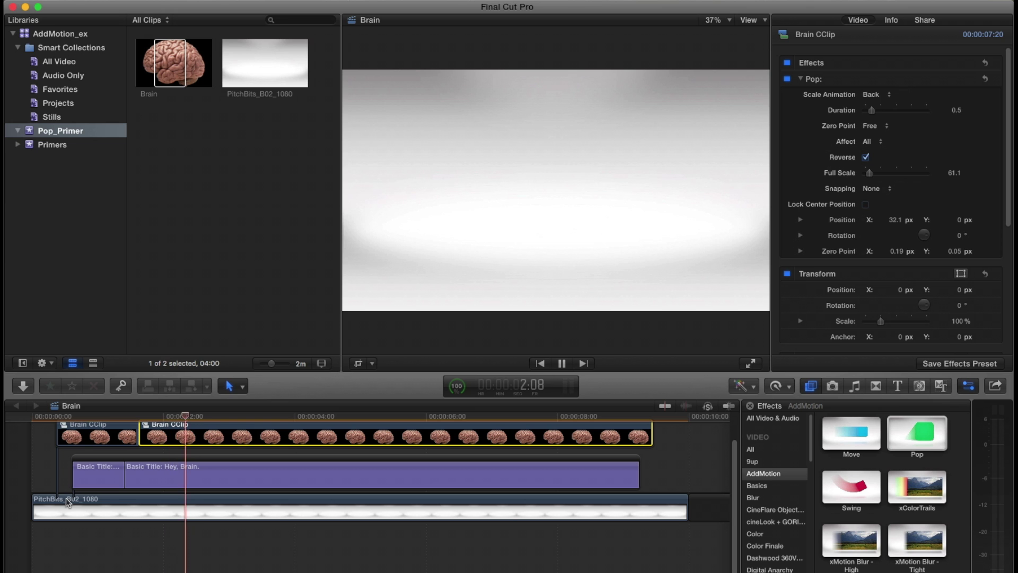
{"action": "left_click", "coordinate": [57, 418]}
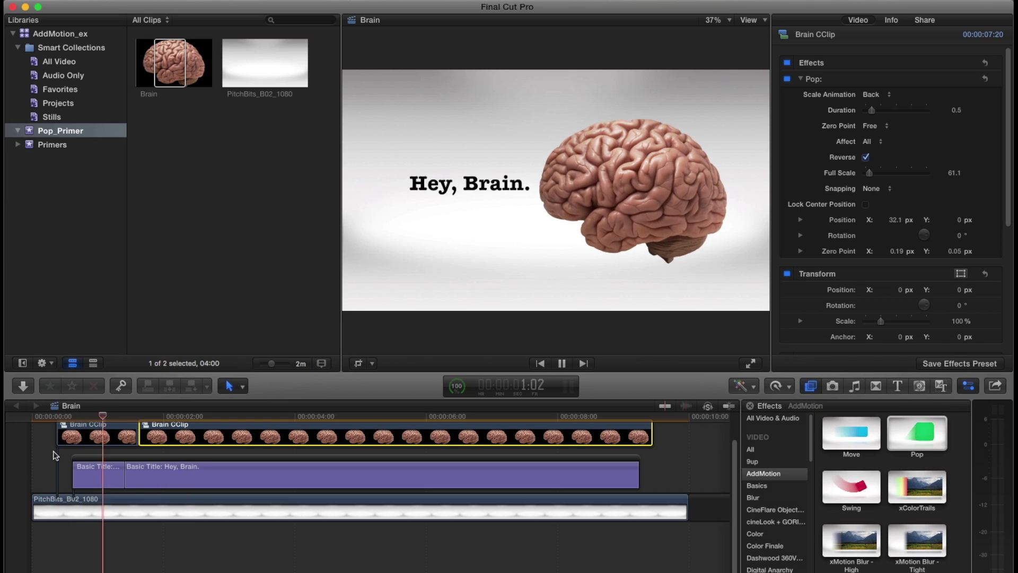
{"action": "key", "text": "space"}
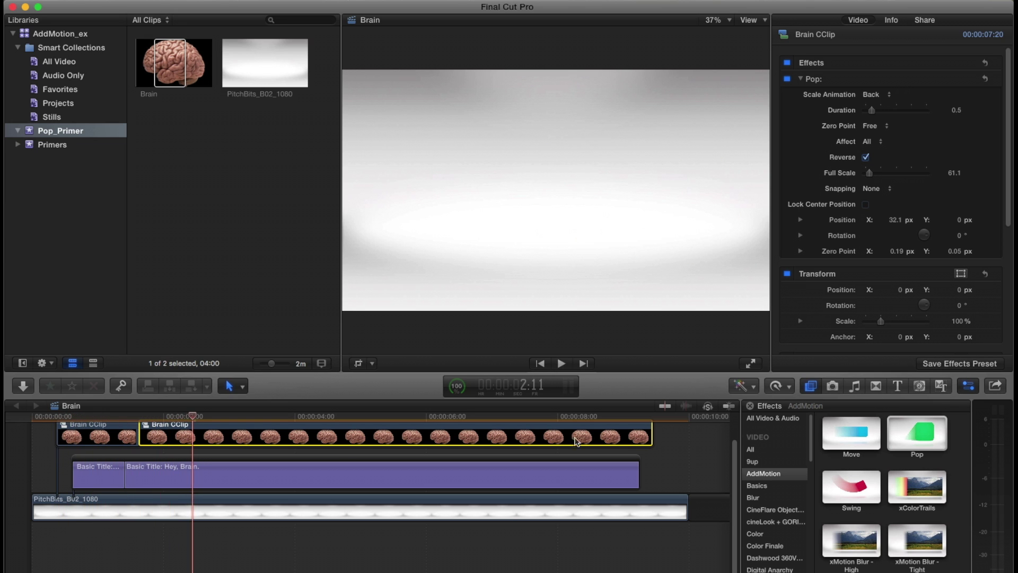
Step: Trim the ends of the second brain and title clips to 2:11, and shorten the background to a 2:52 duration
{"action": "left_click", "coordinate": [648, 437]}
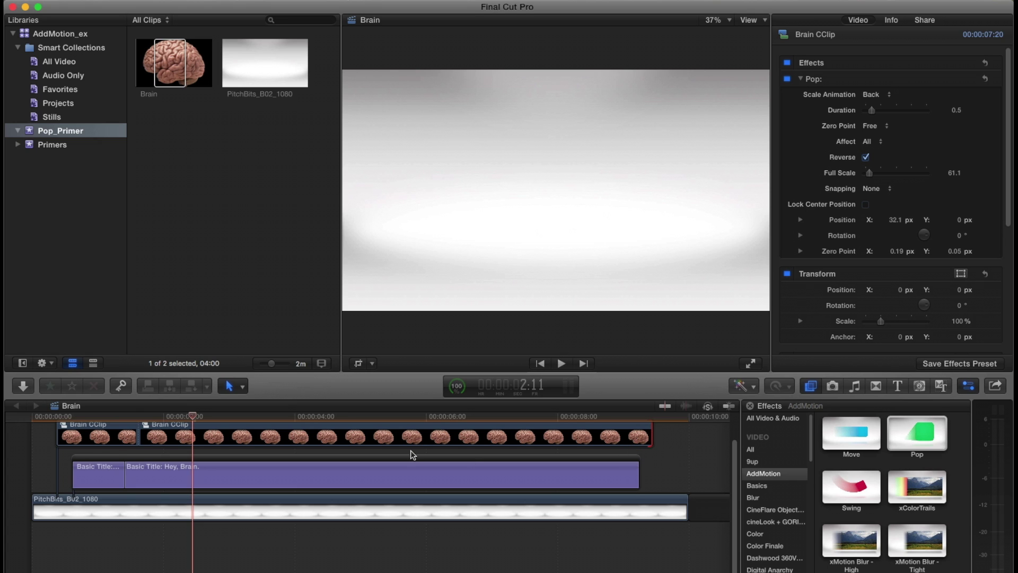
{"action": "key", "text": "alt+bracketright"}
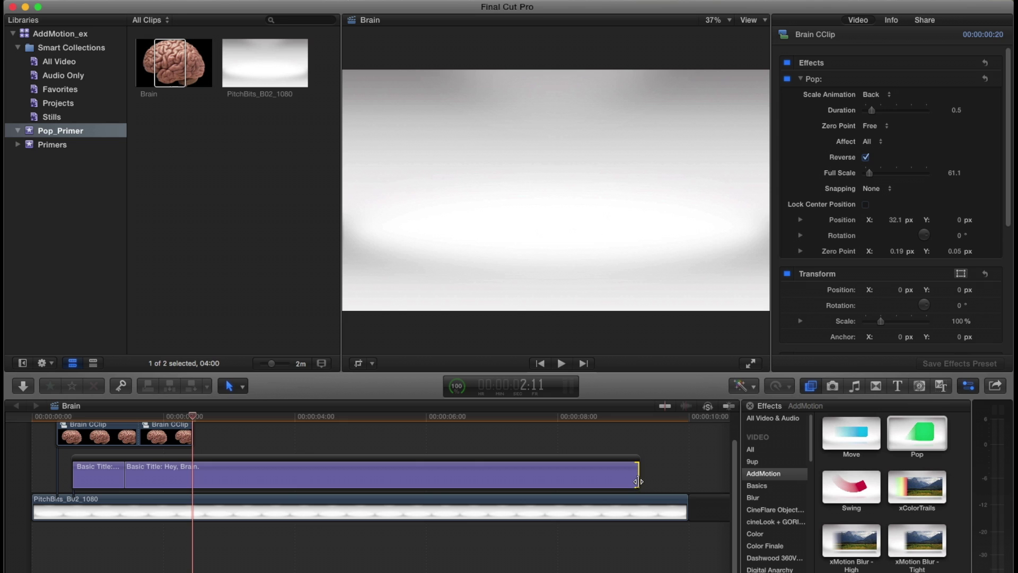
{"action": "key", "text": "shift+x"}
{"action": "left_click", "coordinate": [689, 499]}
{"action": "key", "text": "shift+x"}
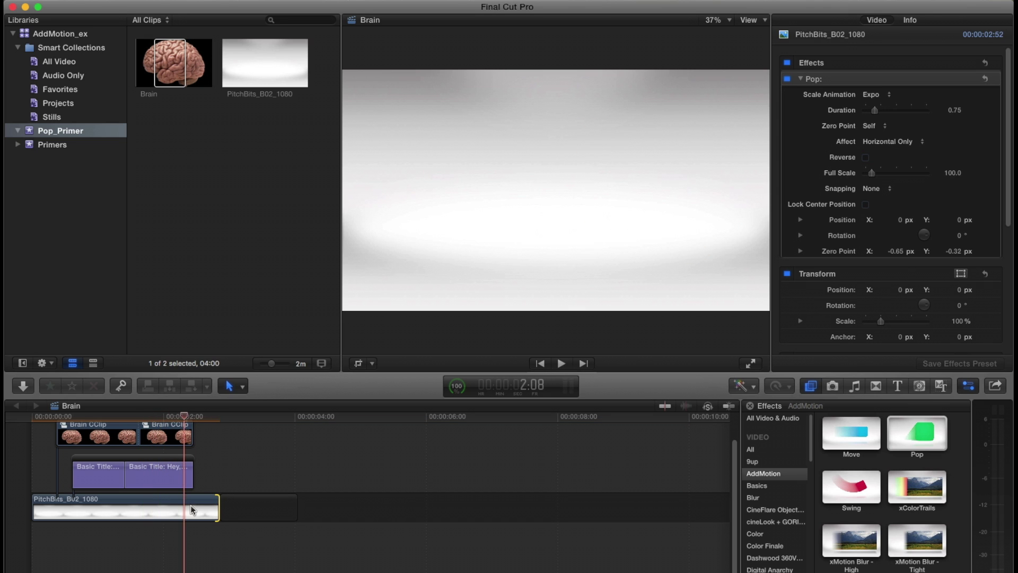
Step: Split the background at 2:08, turn on Reverse in its second part's Pop effect, and preview the whole sequence
{"action": "key", "text": "super+b"}
{"action": "left_click", "coordinate": [197, 507]}
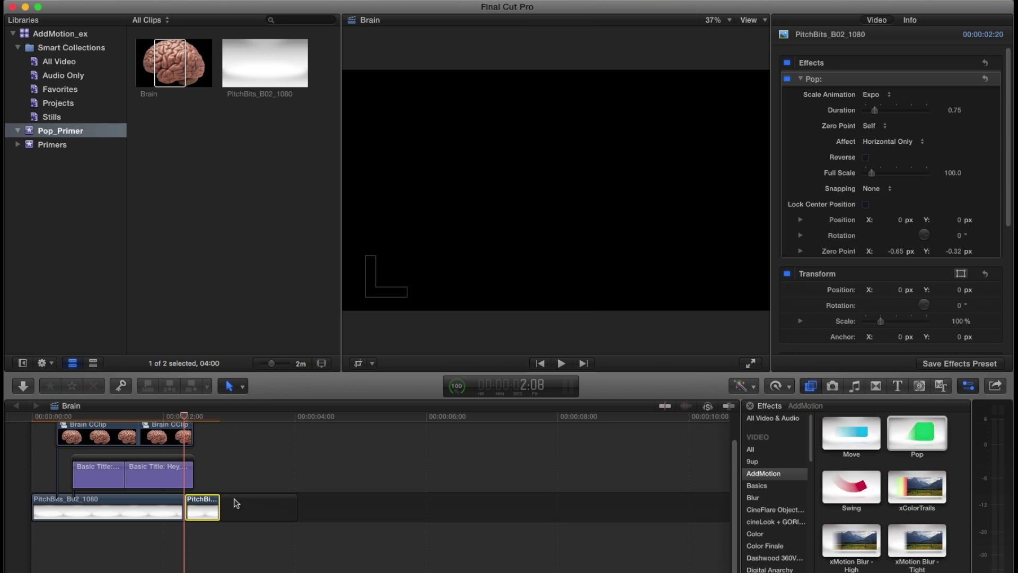
{"action": "left_click", "coordinate": [866, 157]}
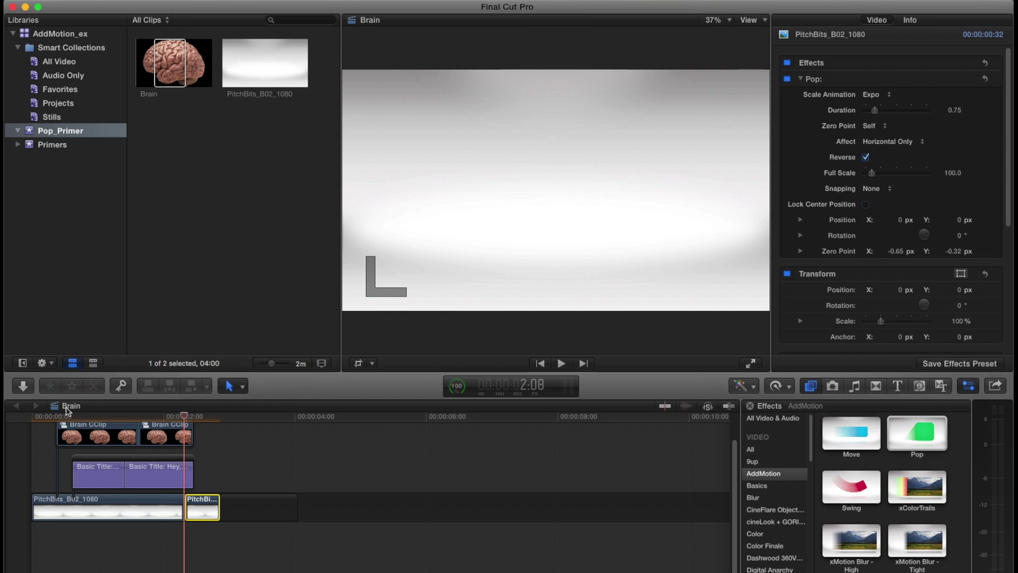
{"action": "key", "text": "Home"}
{"action": "key", "text": "space"}
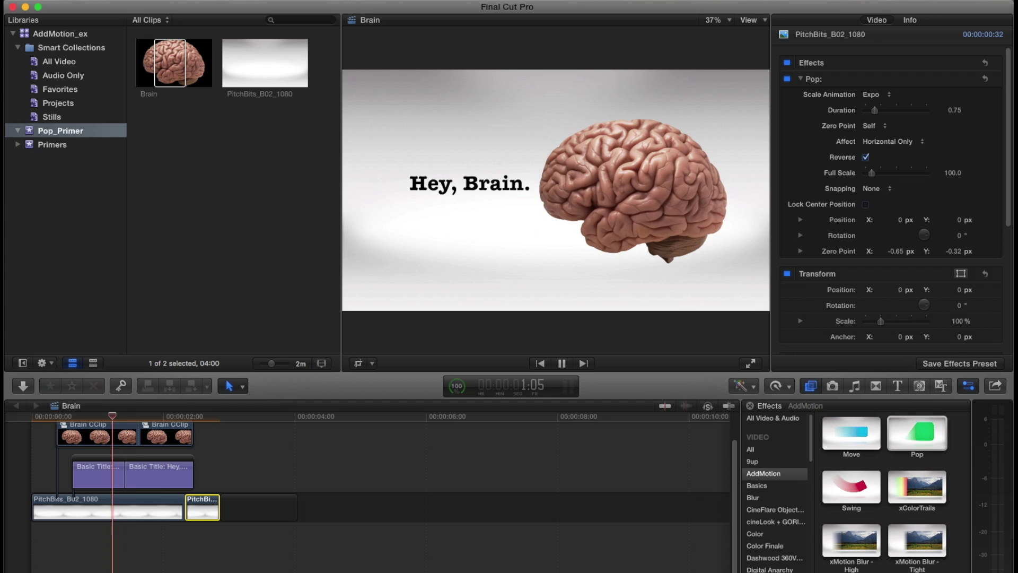
Step: Lengthen the title's first part to 22 frames and preview the animation
{"action": "left_click", "coordinate": [137, 487]}
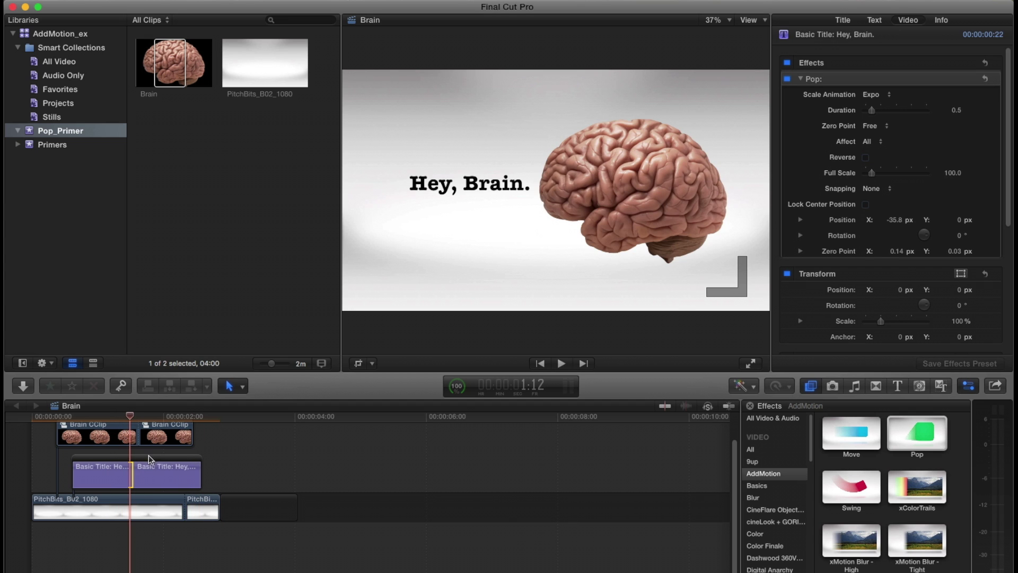
{"action": "key", "text": "space"}
{"action": "key", "text": "Home"}
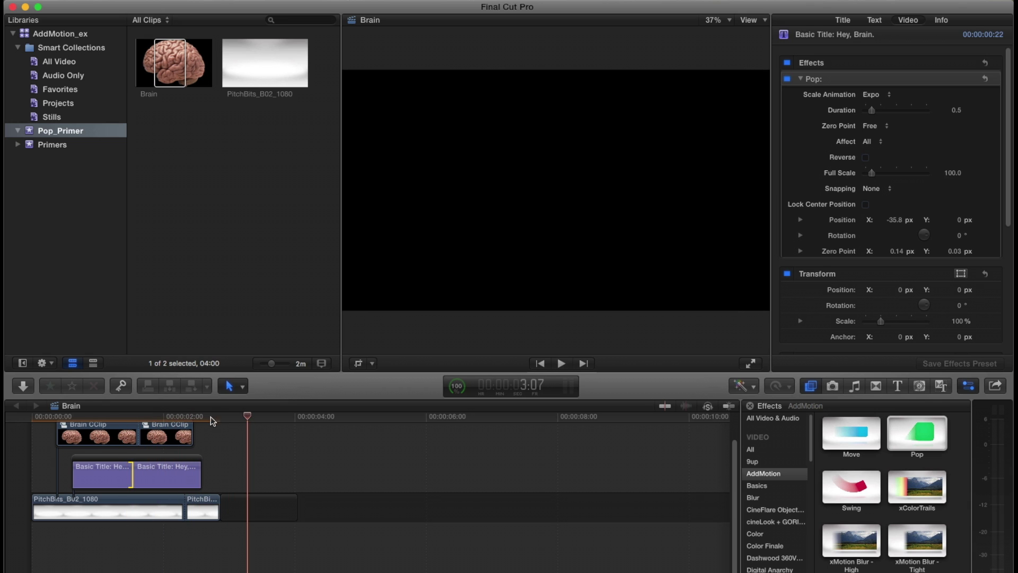
Step: Extend the end of the background's second part to a duration of 0:50
{"action": "left_click", "coordinate": [212, 416]}
{"action": "left_click_drag", "start_coordinate": [218, 509], "coordinate": [238, 510]}
{"action": "key", "text": "Left"}
{"action": "key", "text": "Left"}
{"action": "key", "text": "Left"}
{"action": "key", "text": "Left"}
{"action": "key", "text": "Left"}
{"action": "key", "text": "Left"}
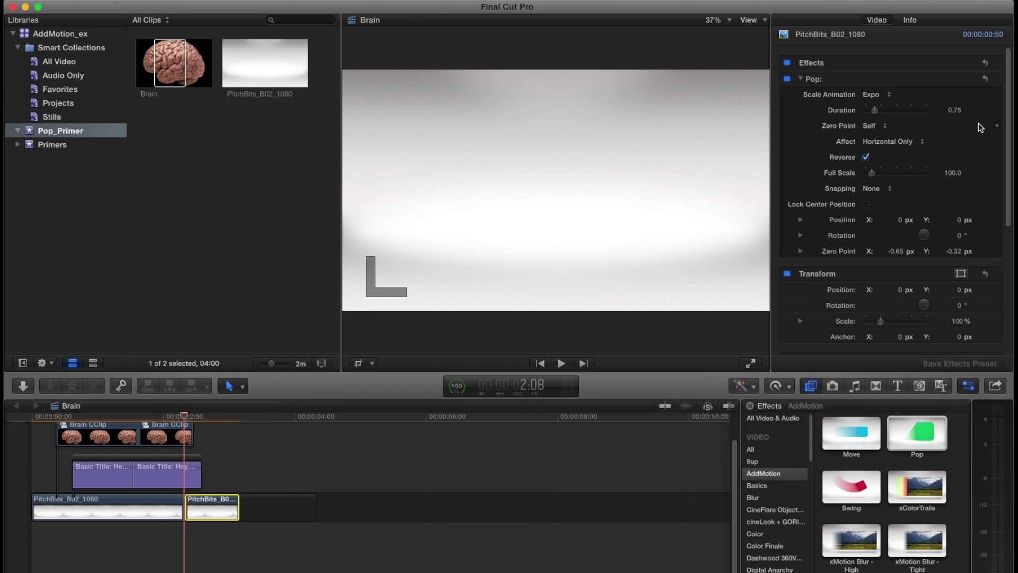
Step: Trim the background's first part to a duration of 1:45 and preview the sequence from the start
{"action": "left_click_drag", "start_coordinate": [184, 508], "coordinate": [167, 508]}
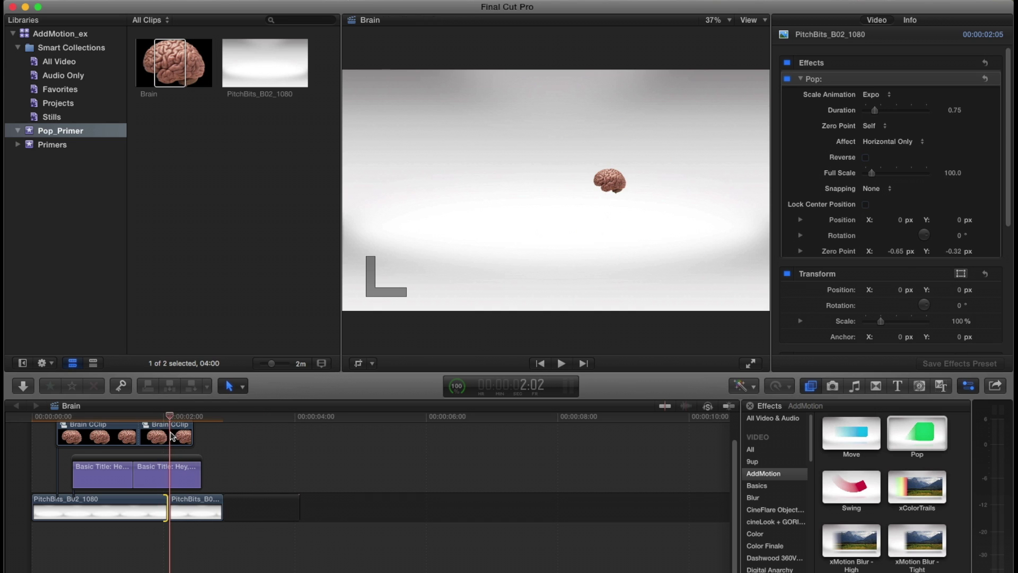
{"action": "left_click_drag", "start_coordinate": [169, 416], "coordinate": [180, 417]}
{"action": "left_click_drag", "start_coordinate": [168, 508], "coordinate": [146, 508]}
{"action": "key", "text": "Home"}
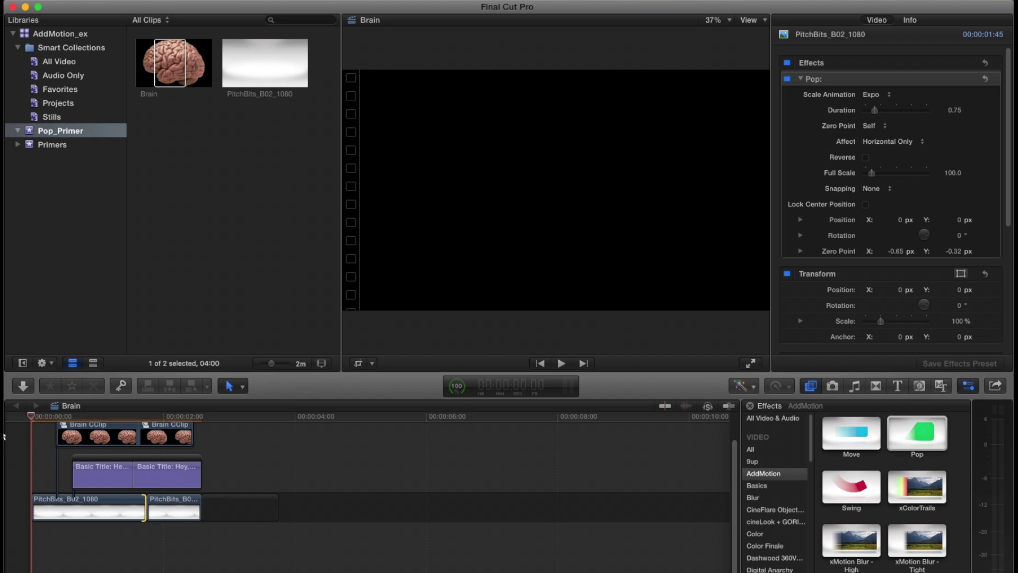
{"action": "key", "text": "space"}
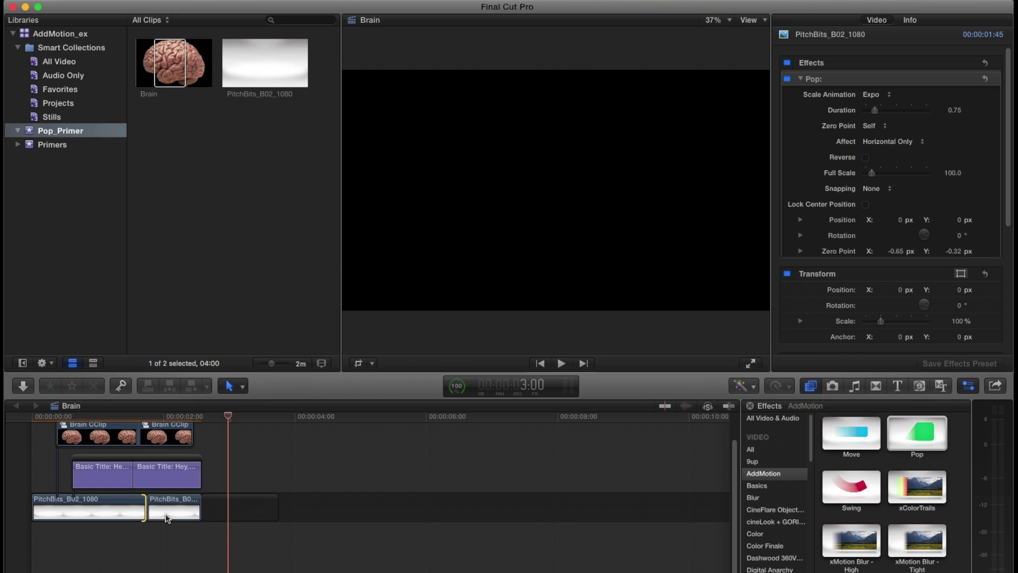
Step: Set the Pop Duration of the background's second part to 0.5 and preview the sequence
{"action": "left_click", "coordinate": [166, 518]}
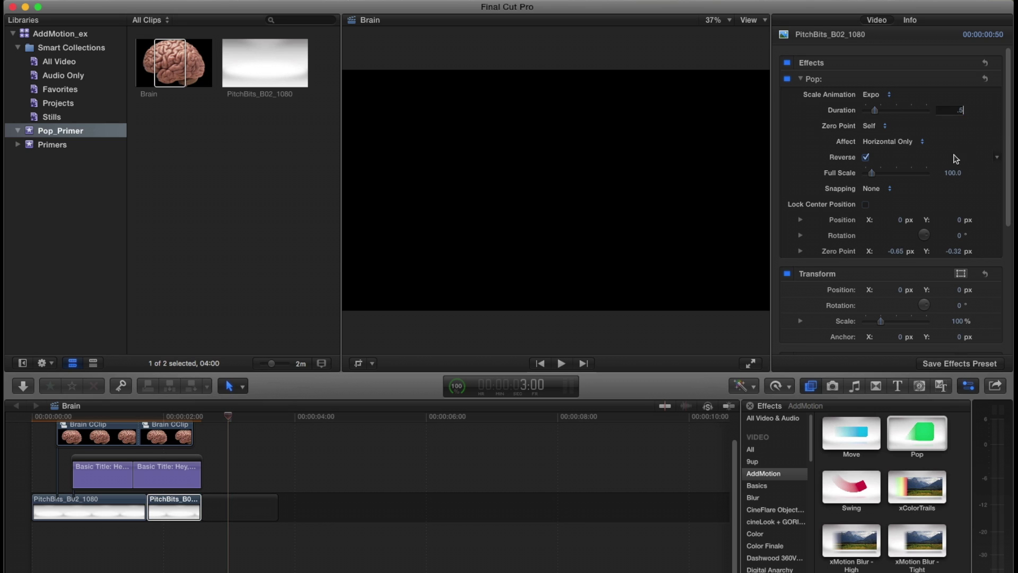
{"action": "left_click", "coordinate": [30, 419]}
{"action": "key", "text": "space"}
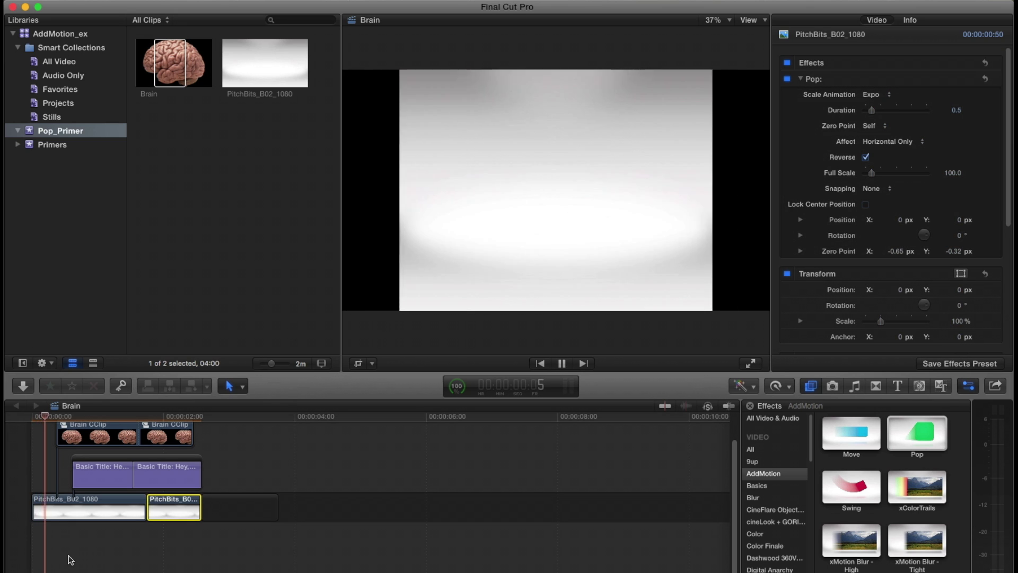